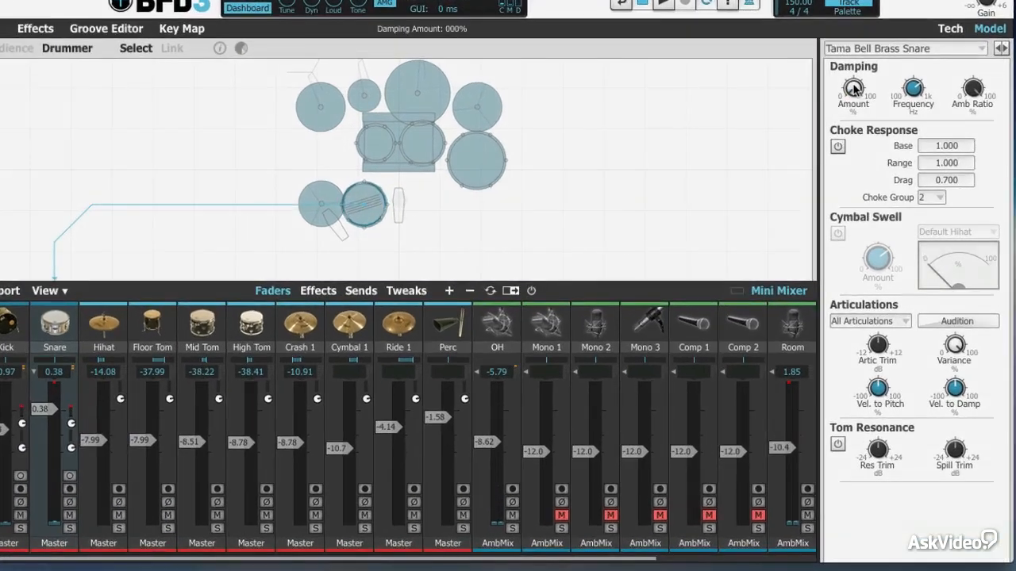
Step: Try the snare's damping amount at 100% and turn it back down
mouse_move(853, 88)
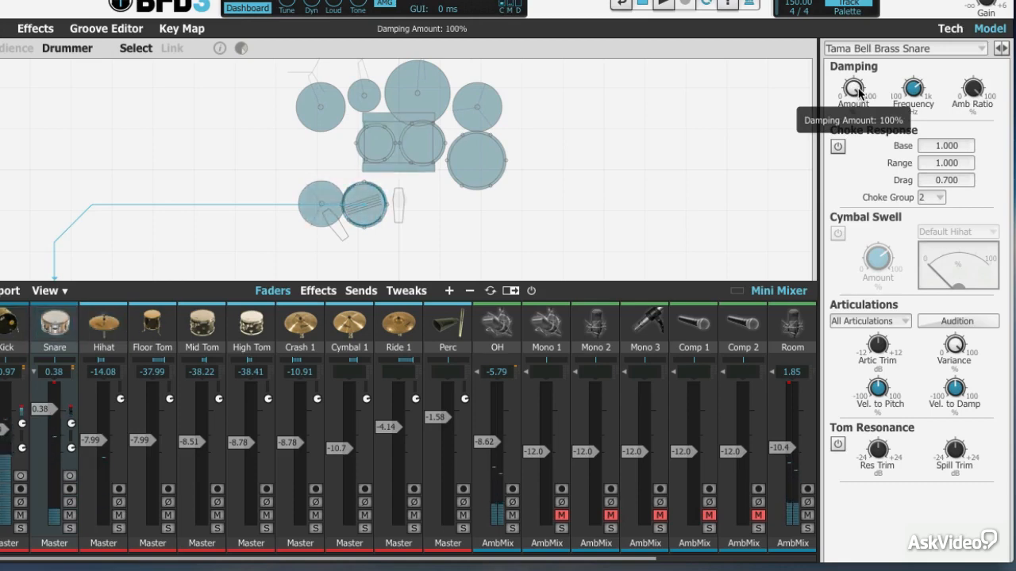
drag(858, 91, 883, 382)
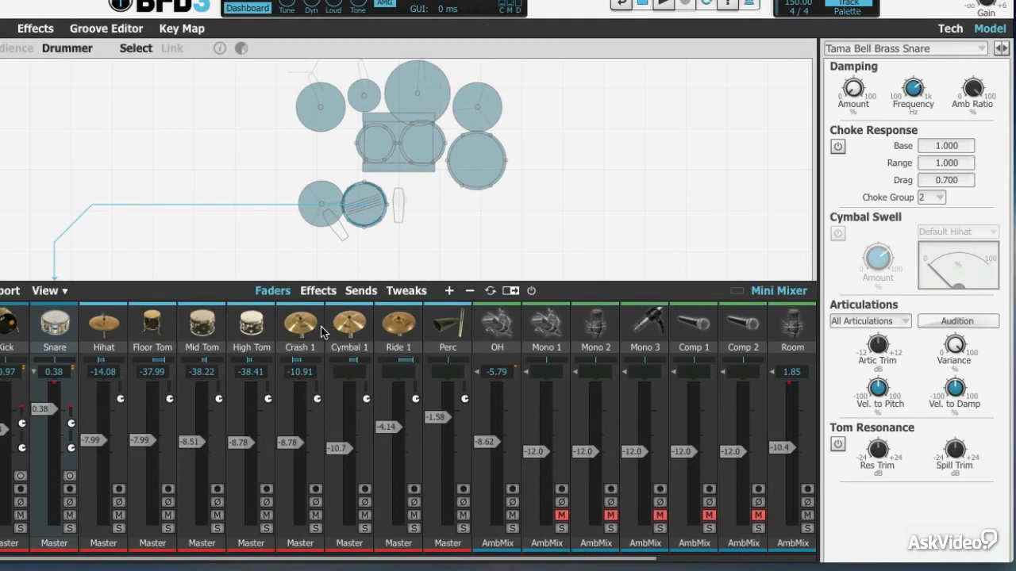
Step: Assign the Crash 1 cymbal to choke group 2
click(300, 325)
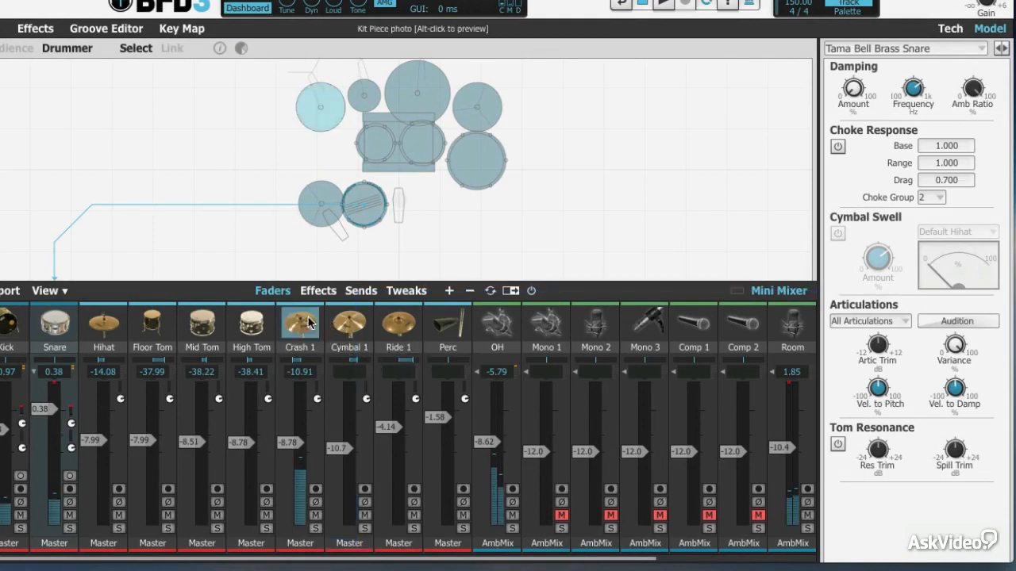
click(933, 198)
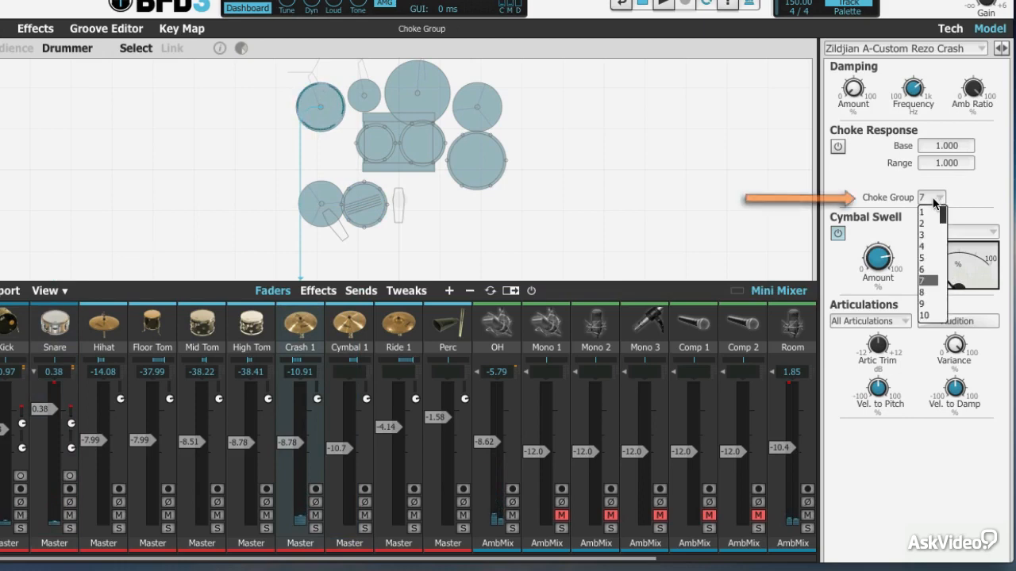
click(930, 223)
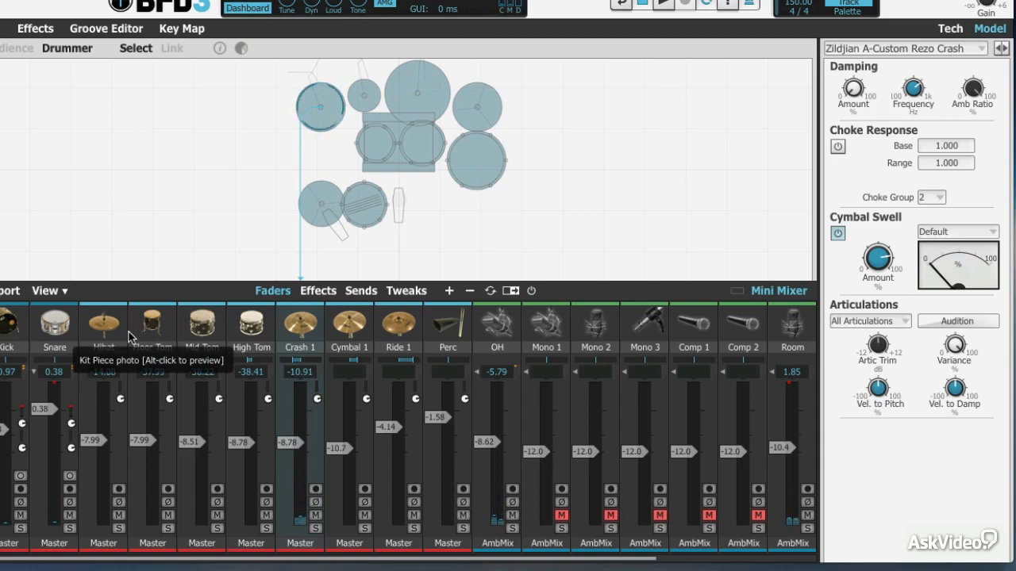
Step: Check the snare's choke group for comparison and return Crash 1 to choke group 7
click(55, 324)
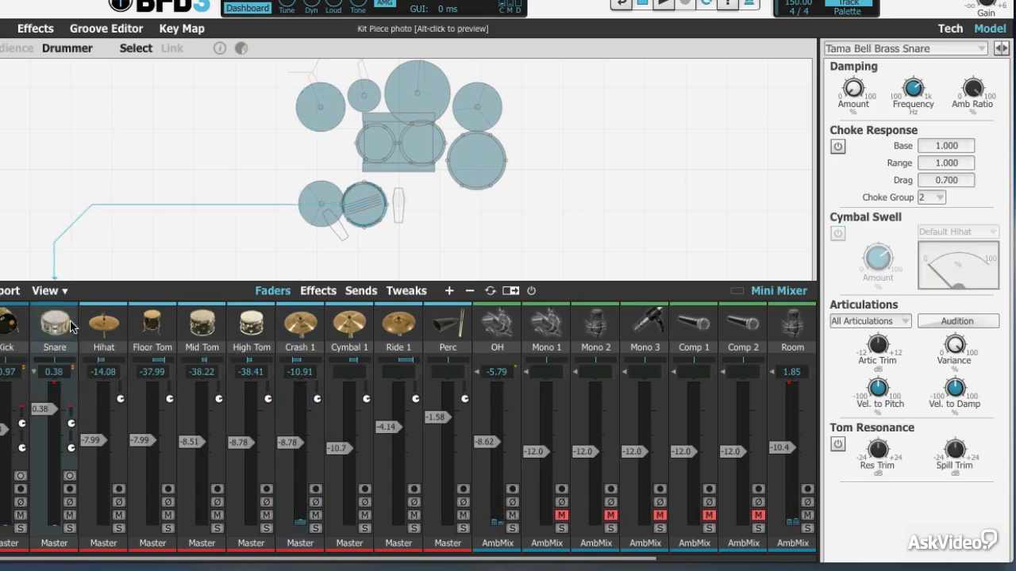
click(310, 331)
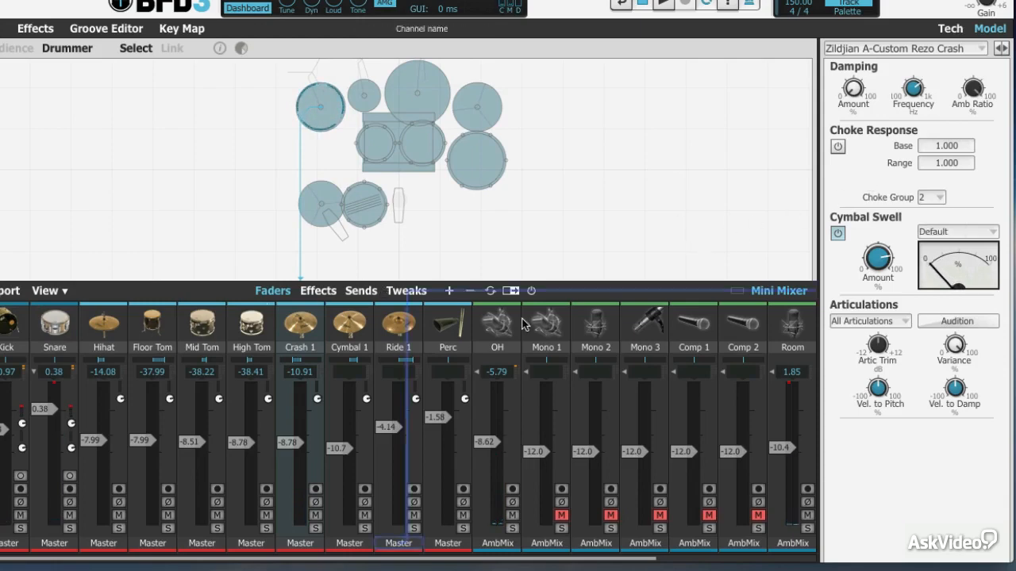
click(931, 196)
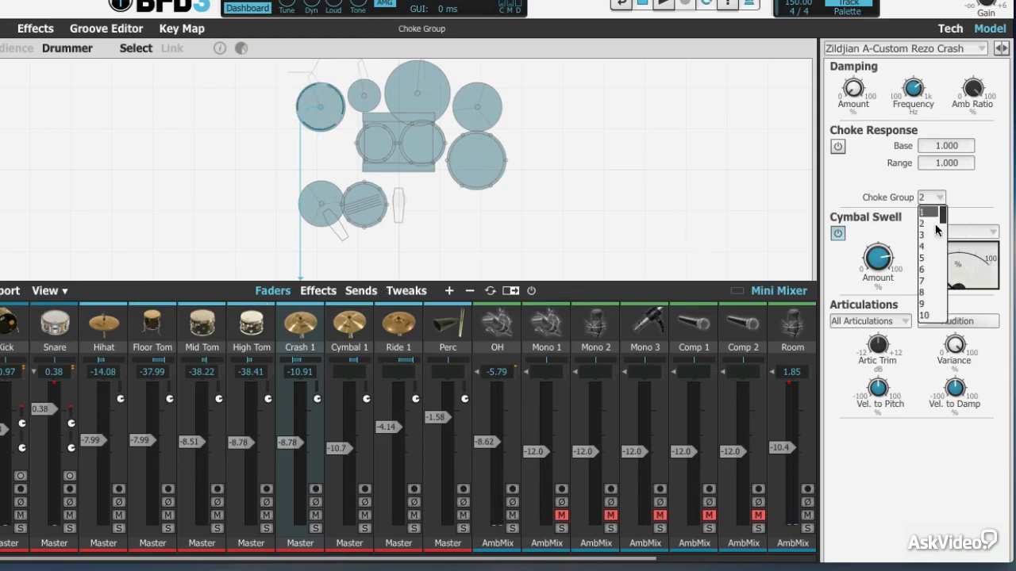
click(930, 280)
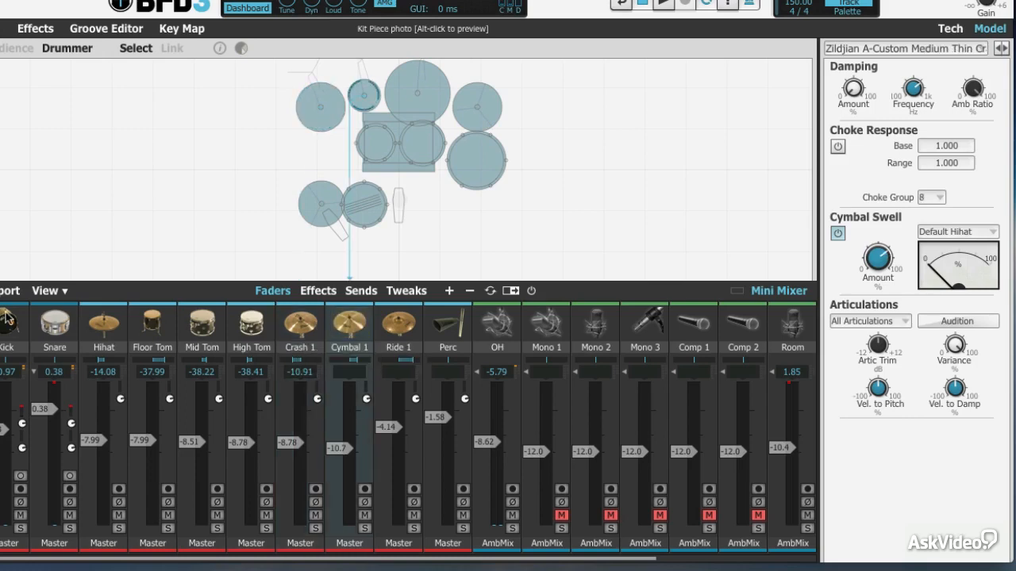
Step: Inspect the snare's model settings, switch to Crash 1 and audition the crash with its cymbal swell enabled
click(55, 323)
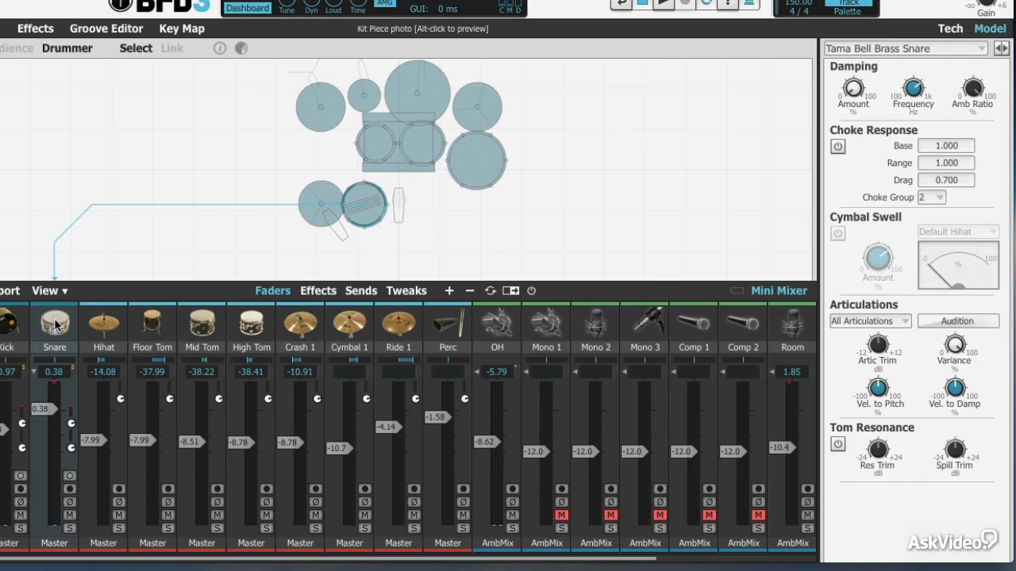
click(294, 329)
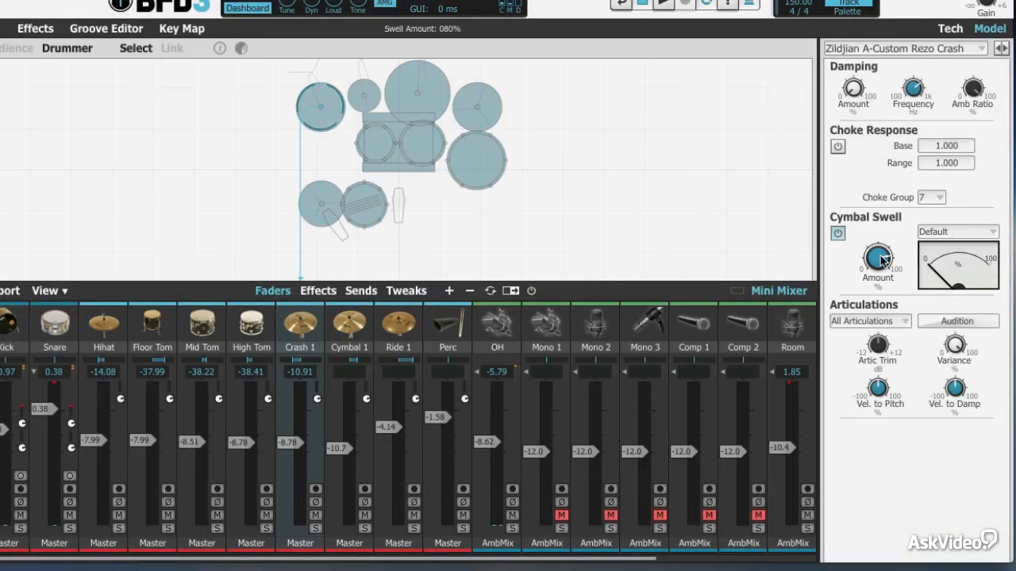
mouse_move(884, 261)
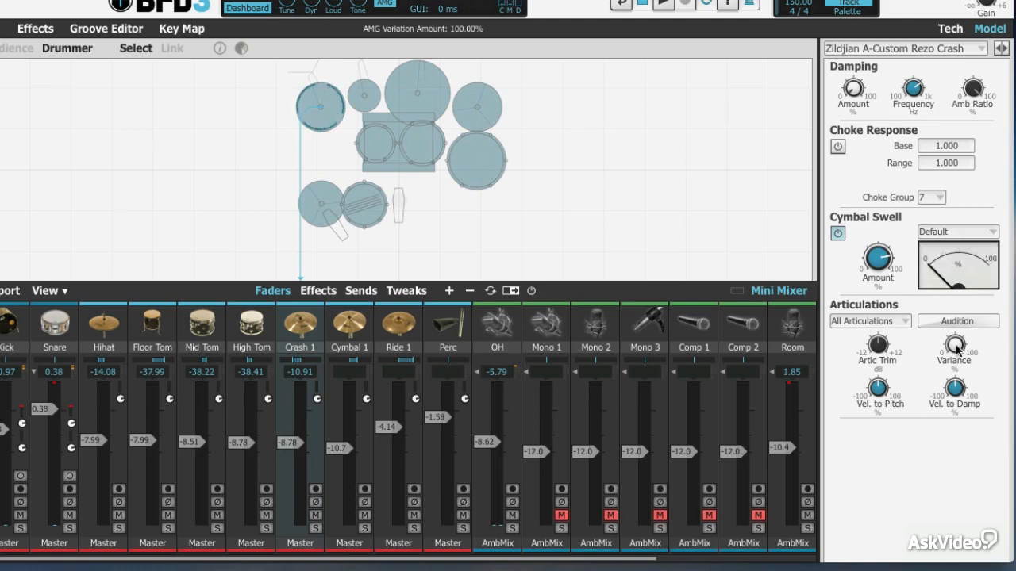
click(960, 323)
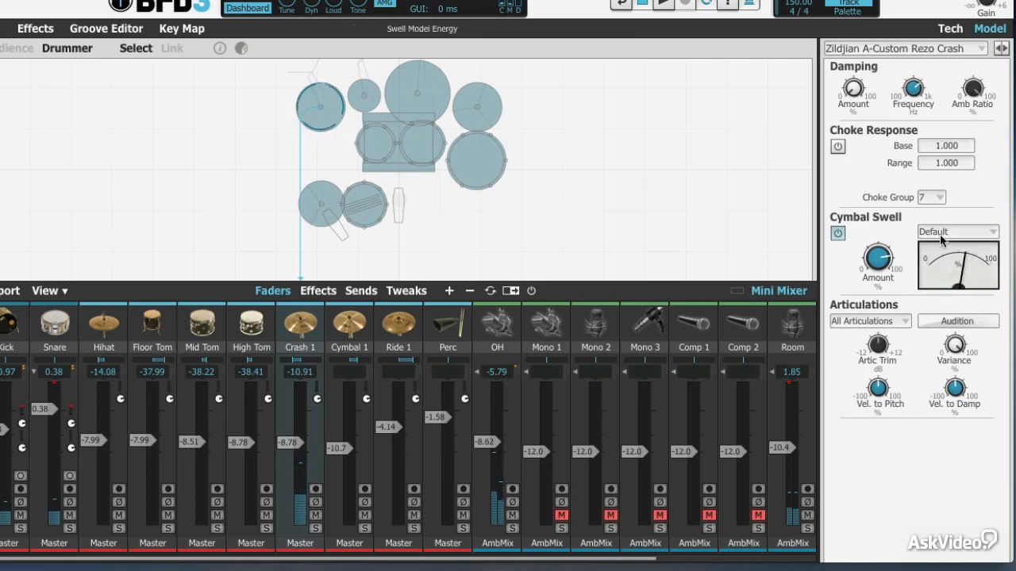
Step: Try the Long Cymbal Swells mode on Crash 1 and restore the Default swell mode
click(940, 232)
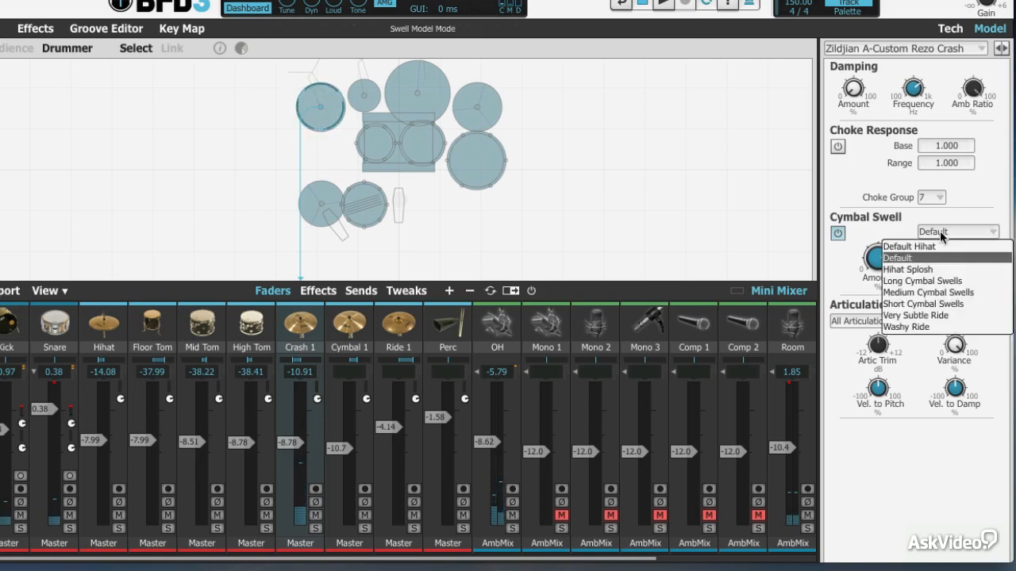
click(934, 281)
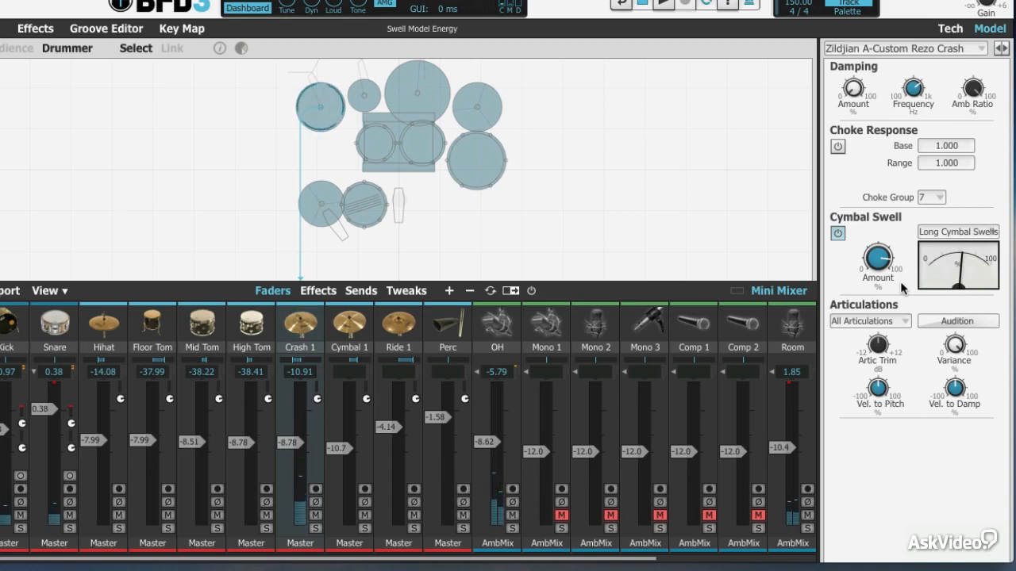
click(940, 230)
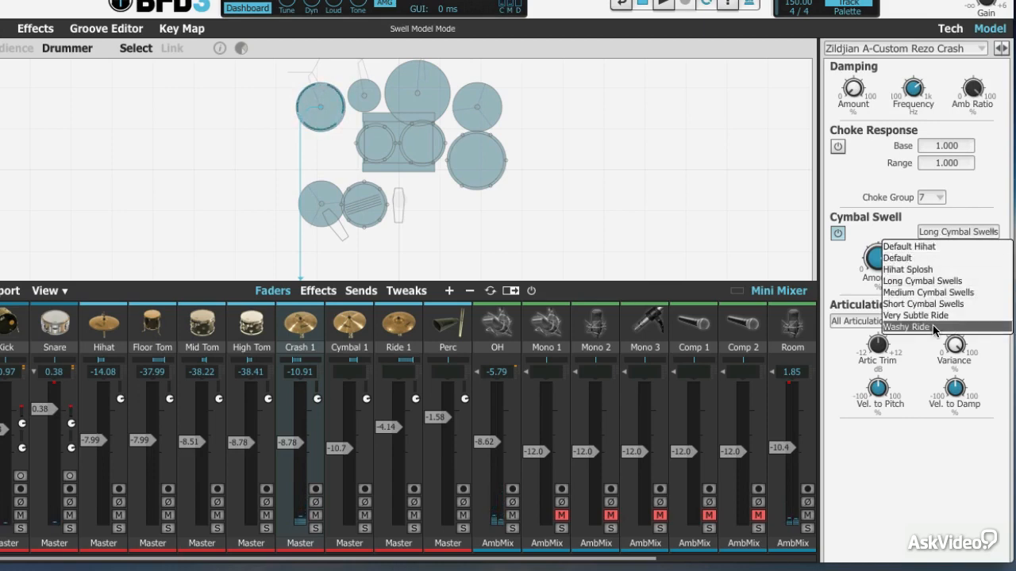
click(905, 259)
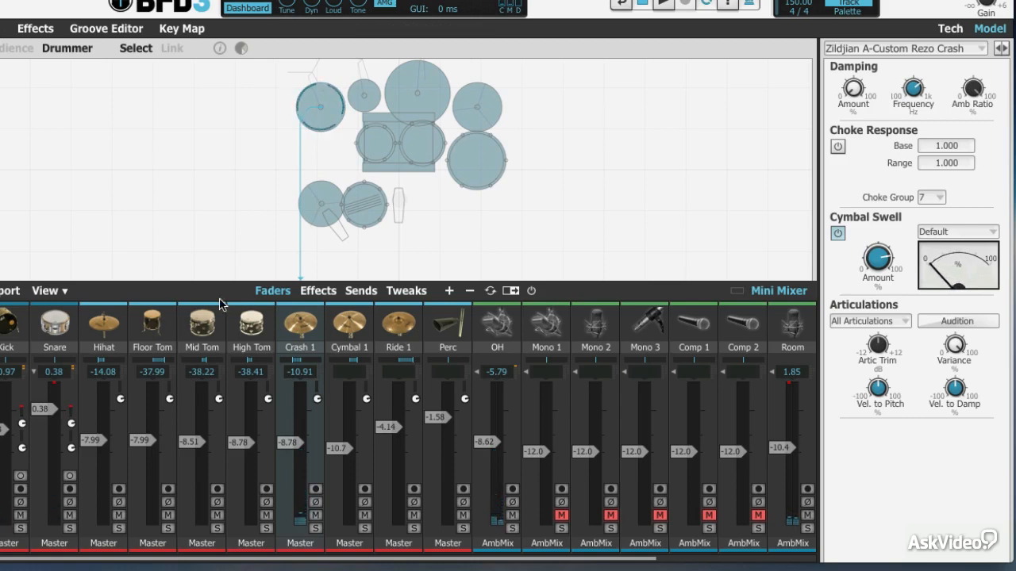
Step: Select the snare, review its articulation choices and audition it at low and high velocity
click(57, 331)
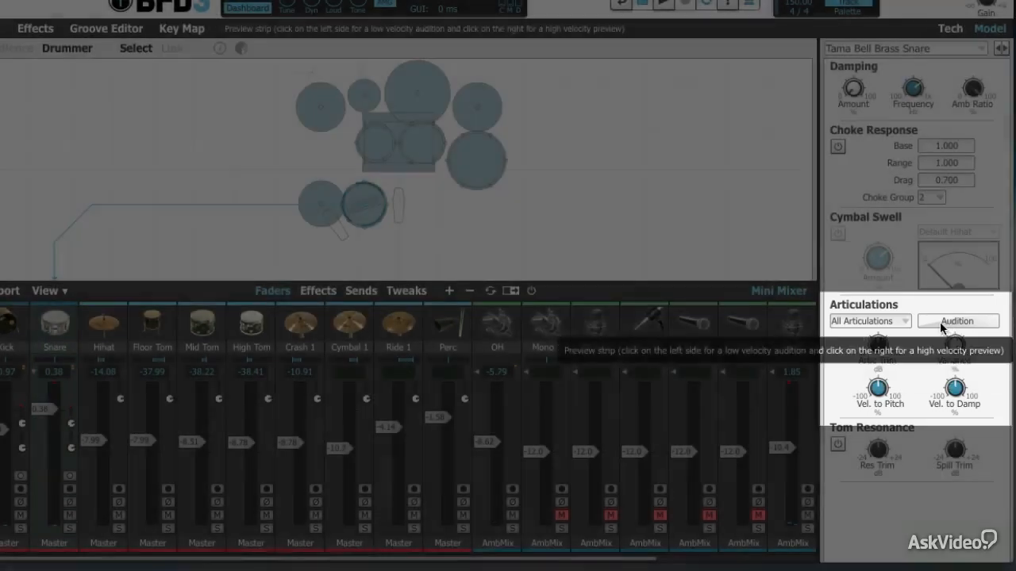
click(902, 321)
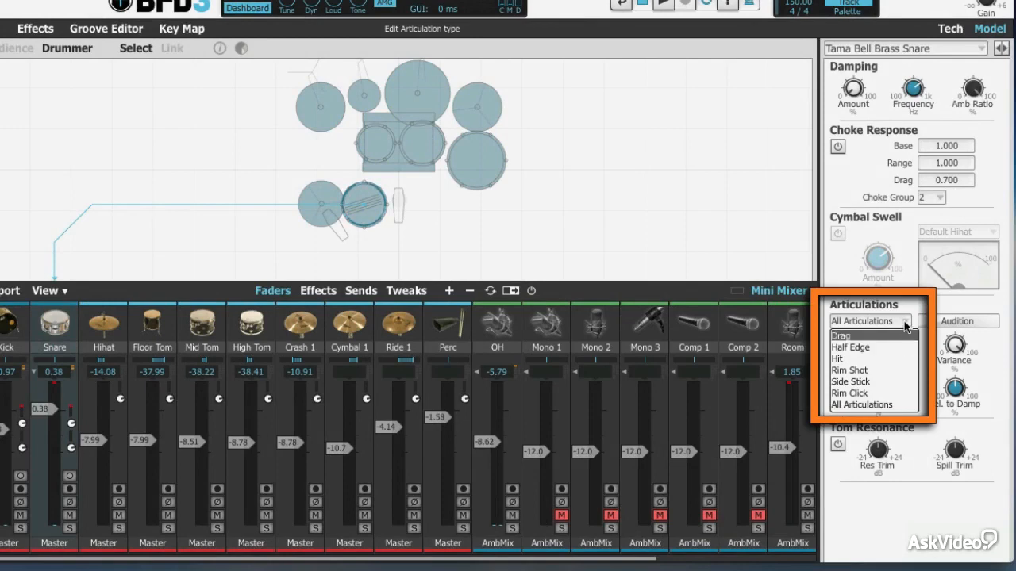
click(904, 323)
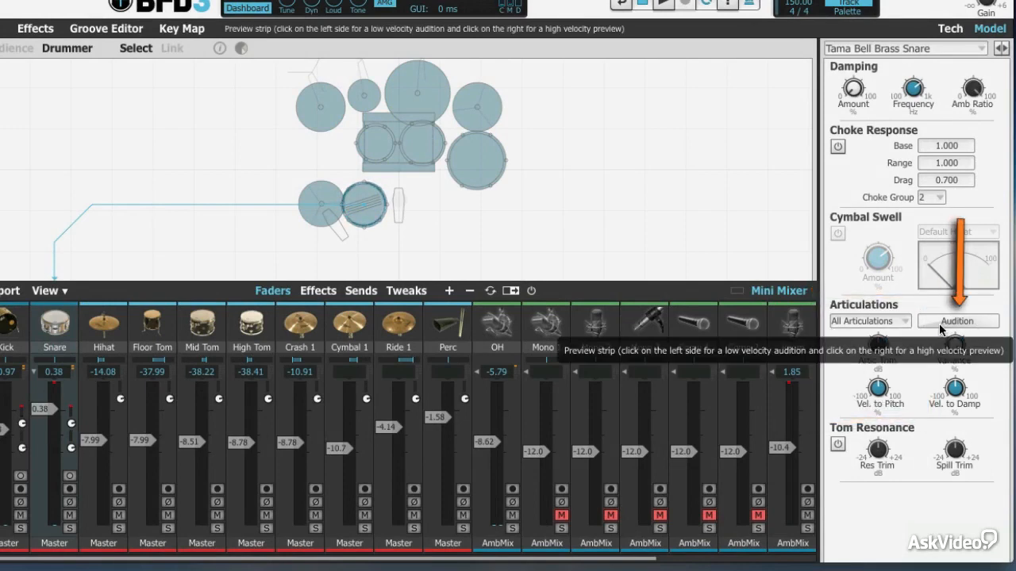
click(935, 324)
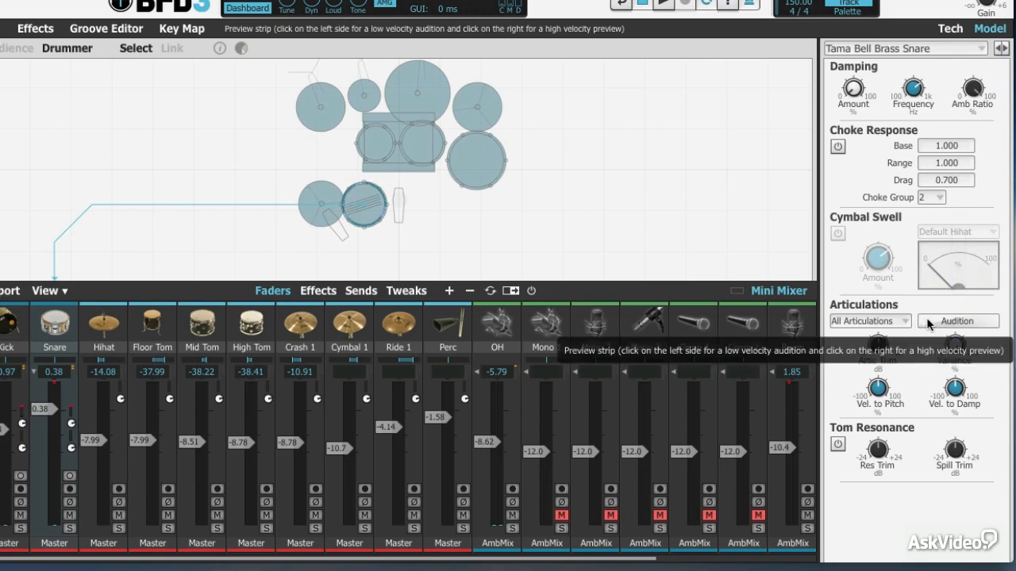
click(927, 324)
click(994, 324)
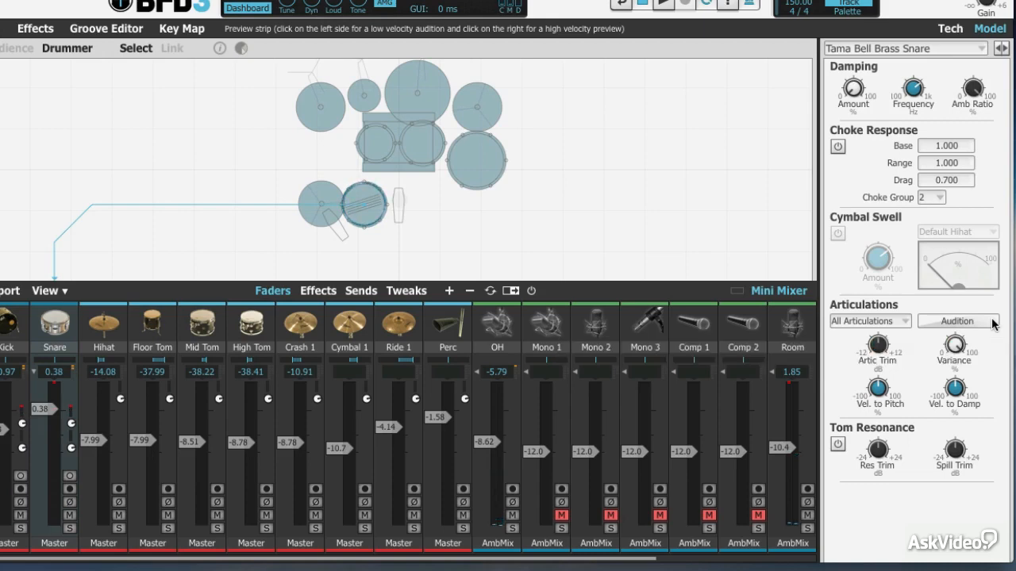
Step: Choose the snare's Rim Shot articulation and lower its articulation trim to about -4.7 dB
click(894, 320)
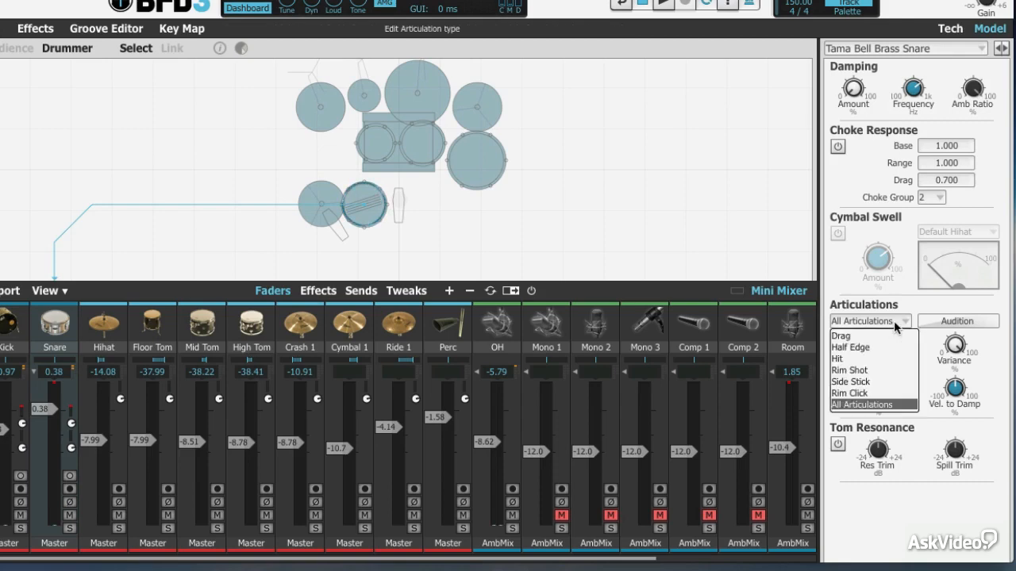
click(886, 368)
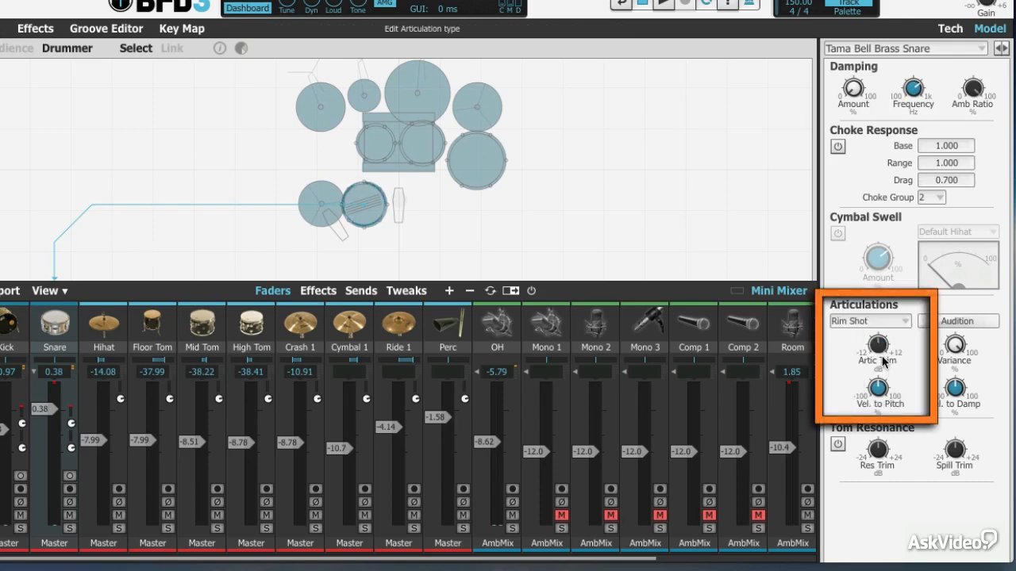
mouse_move(882, 362)
mouse_down()
mouse_move(879, 387)
mouse_move(880, 377)
mouse_up()
Step: Compare the snare's Hit articulation and reset the Rim Shot articulation's trim to its default
click(893, 323)
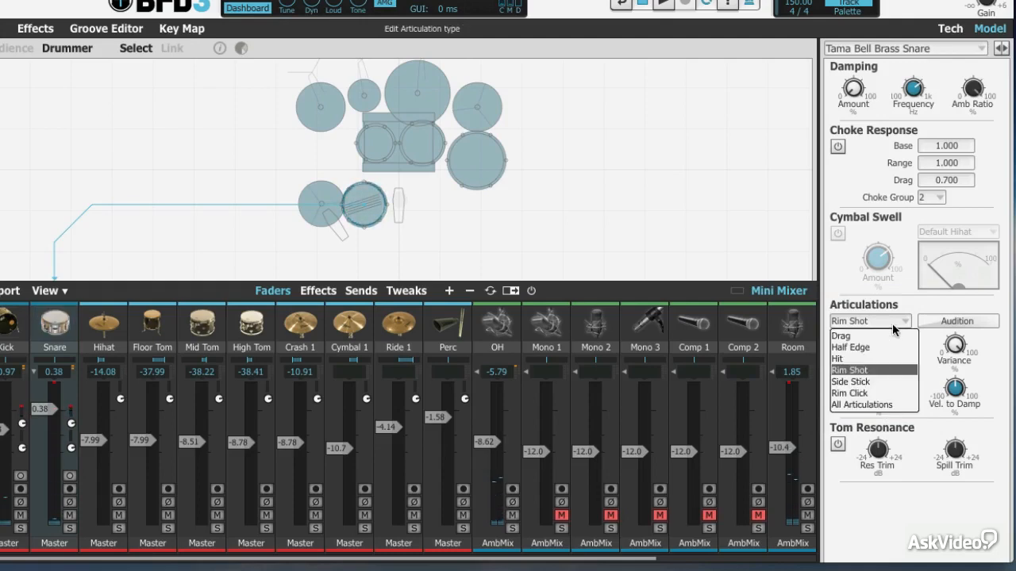
click(883, 358)
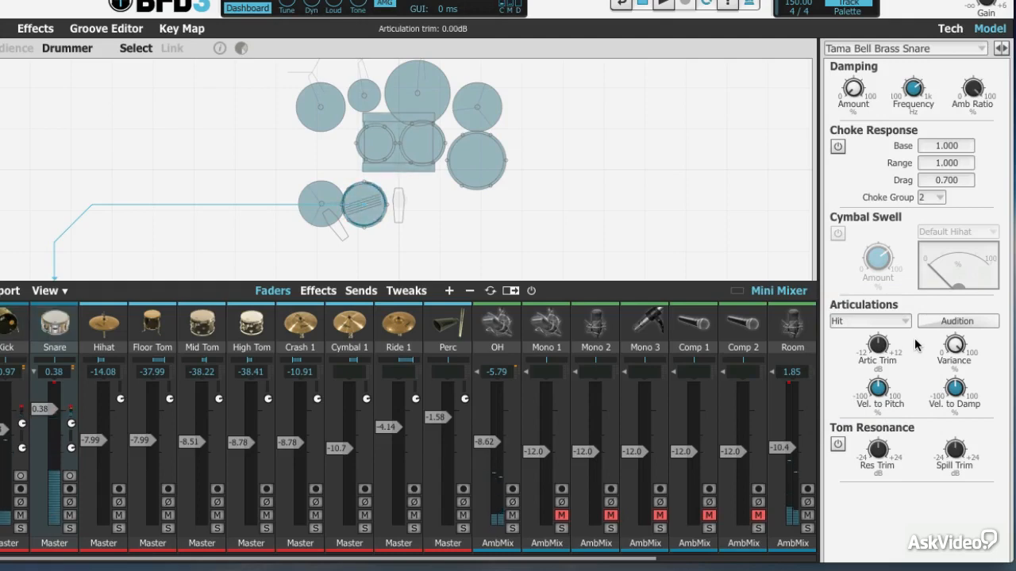
click(892, 321)
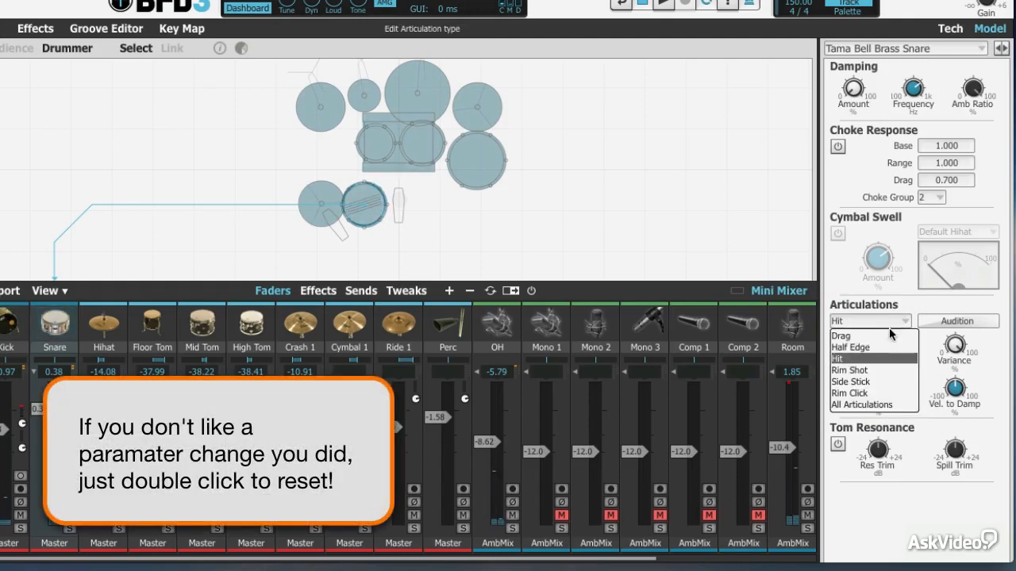
click(869, 363)
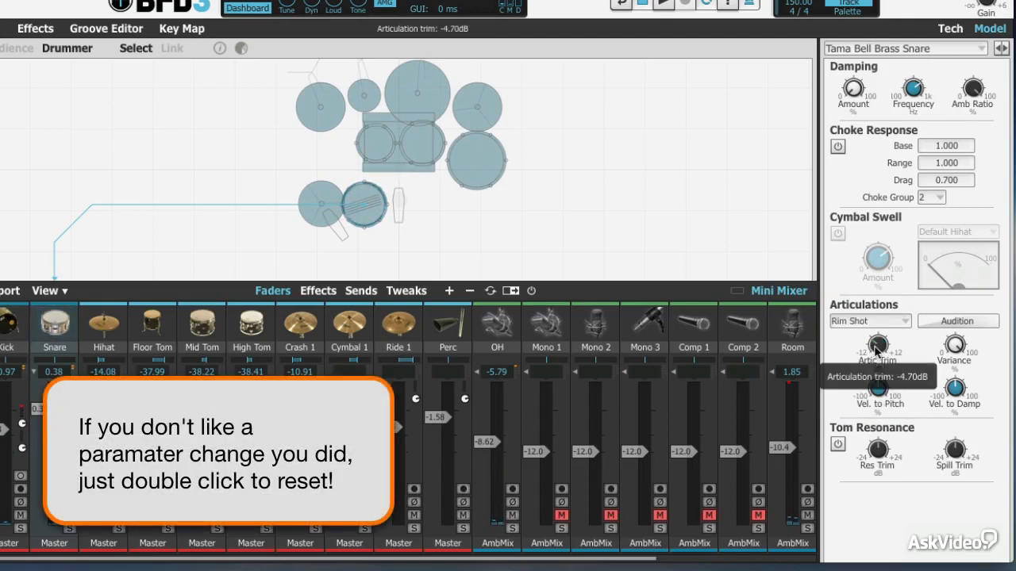
double_click(877, 349)
Step: Set the snare's articulation choice to All Articulations and turn its variance down
click(905, 322)
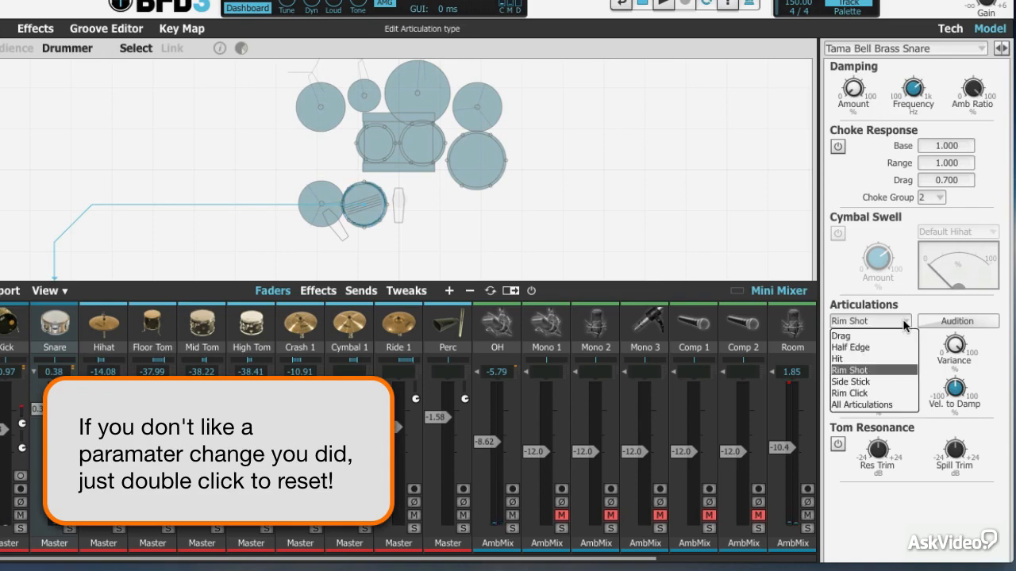
click(890, 405)
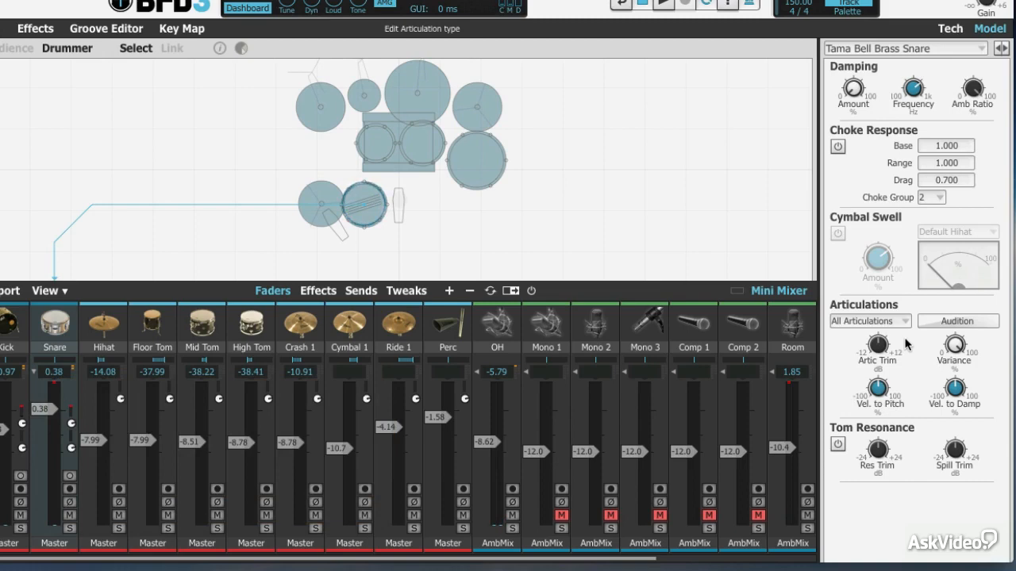
mouse_move(958, 350)
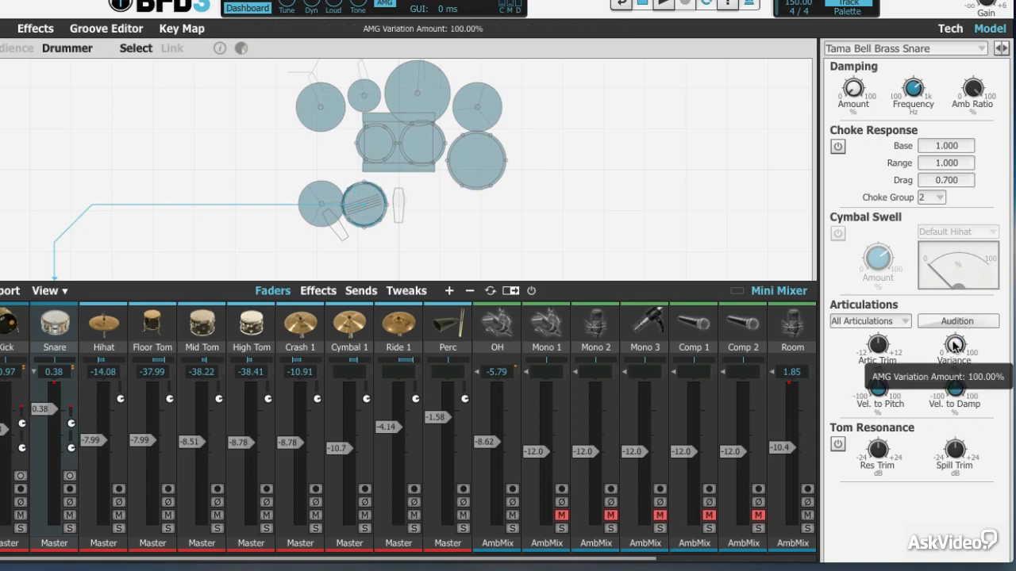
drag(954, 344, 988, 568)
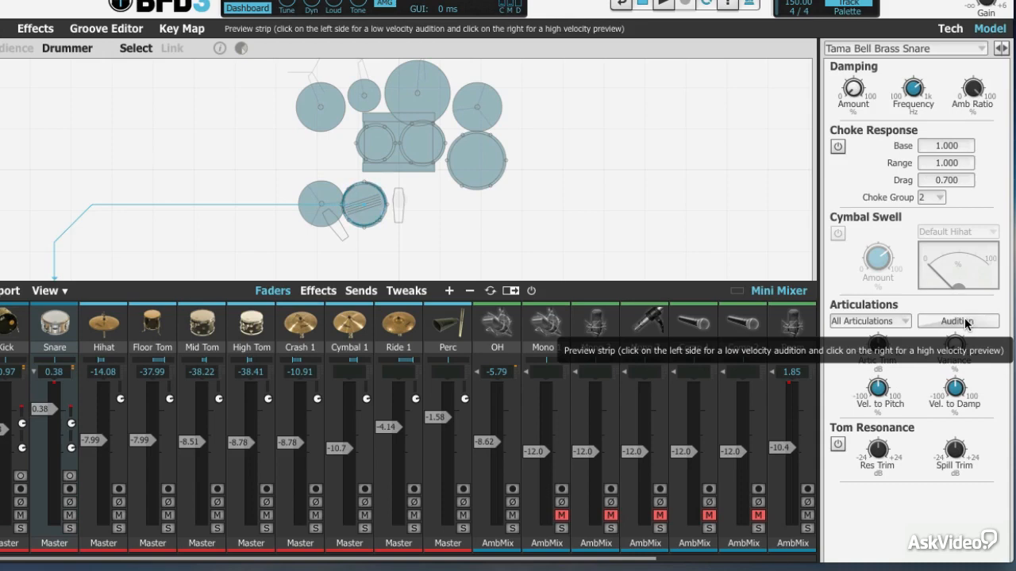
Step: Audition the snare repeatedly at one velocity to hear the reduced variance between hits
click(965, 322)
click(965, 322)
click(965, 321)
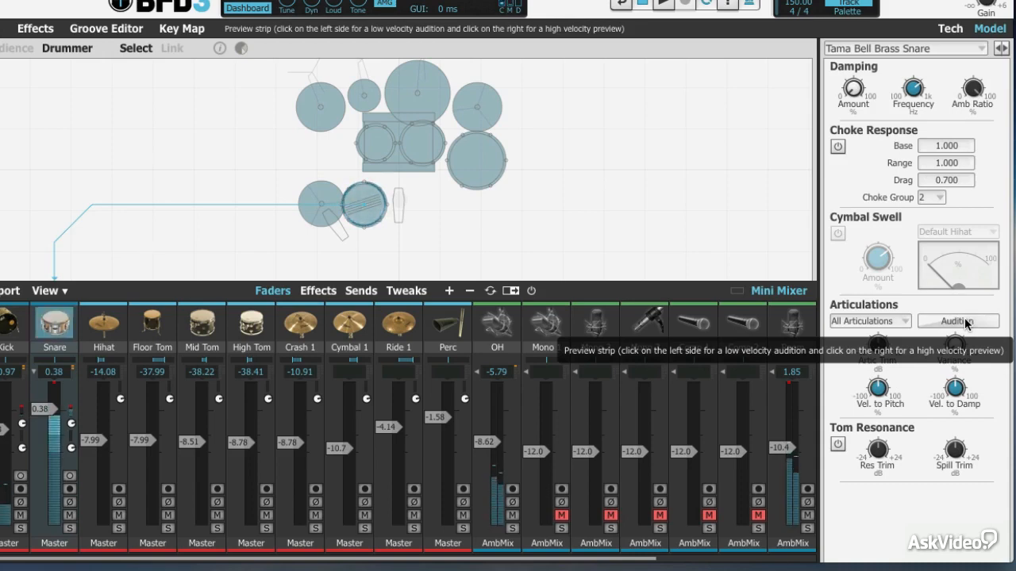
click(965, 321)
click(965, 322)
click(965, 322)
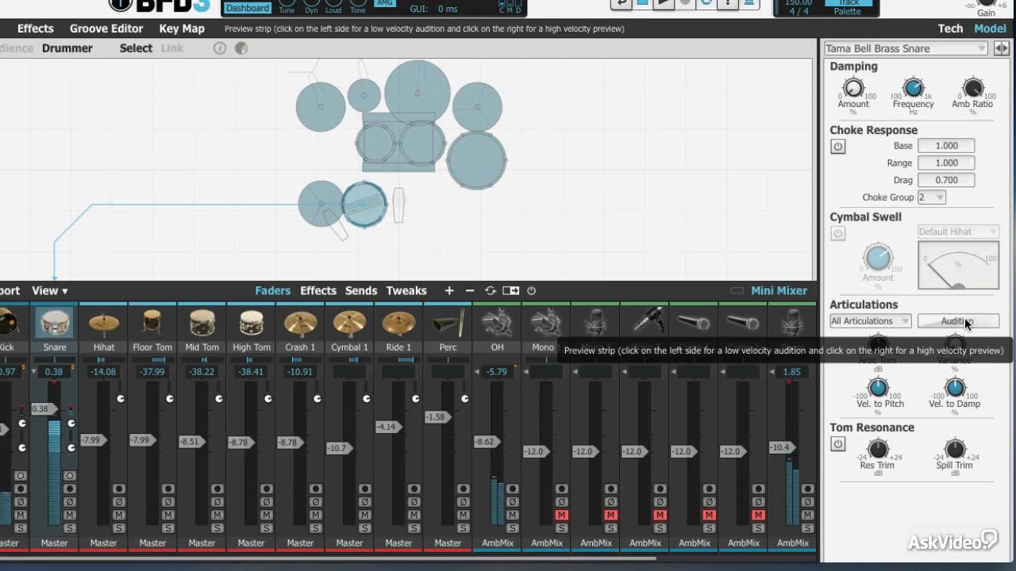
click(965, 322)
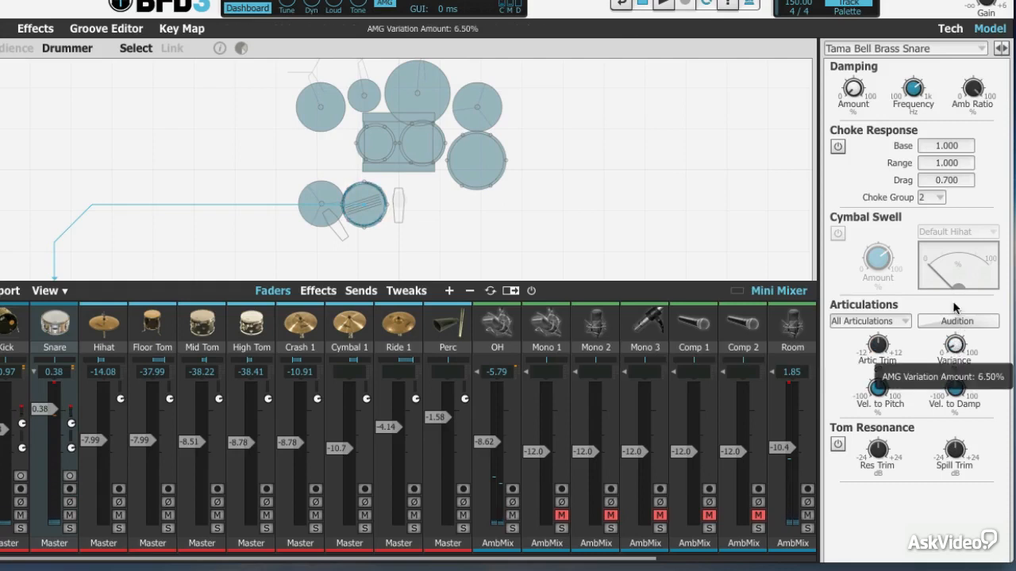
Step: Raise the snare's variance to 100% and audition it repeatedly at one velocity
drag(954, 345, 961, 124)
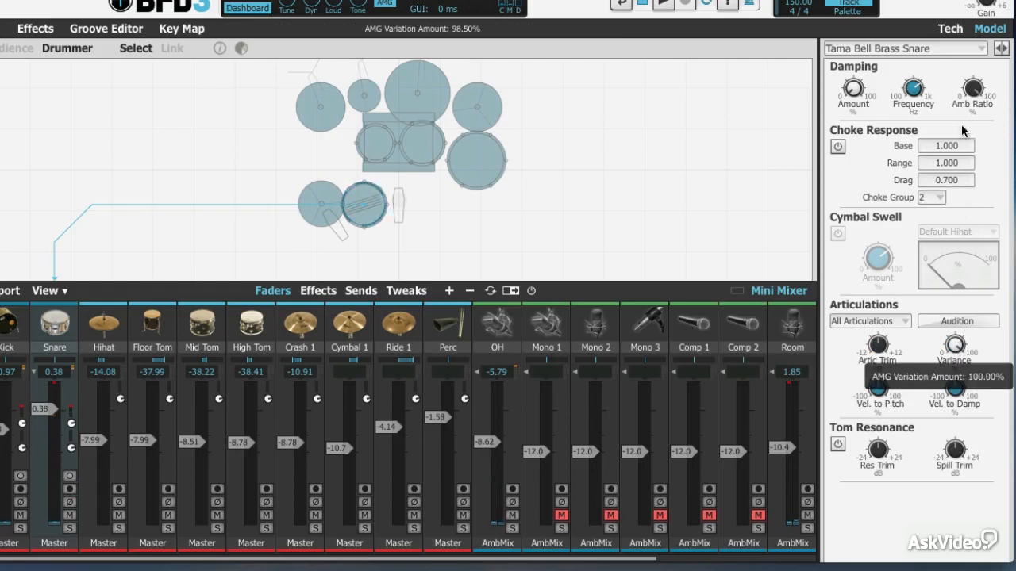
click(961, 321)
click(961, 320)
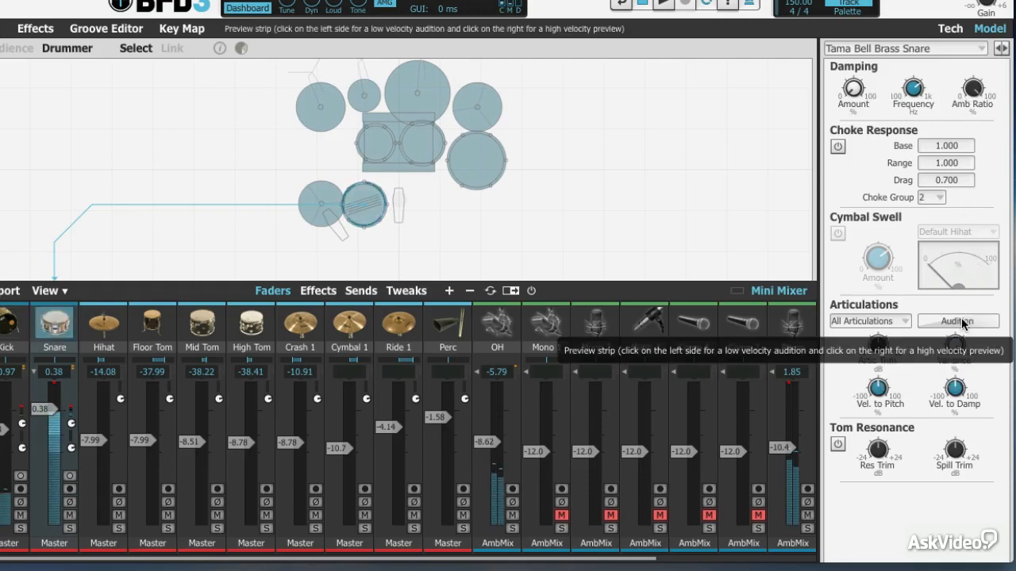
click(961, 321)
click(961, 321)
click(961, 320)
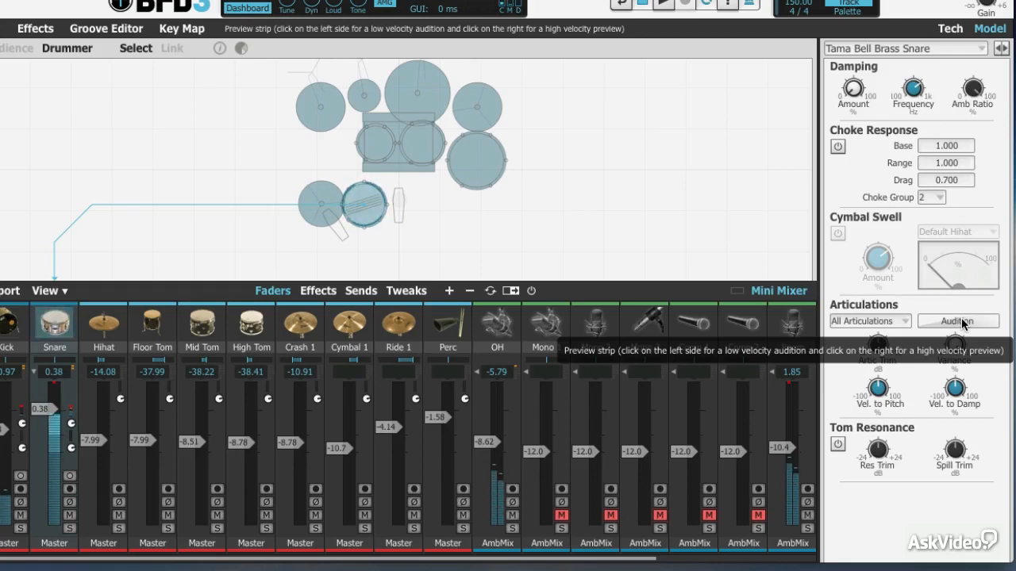
click(961, 320)
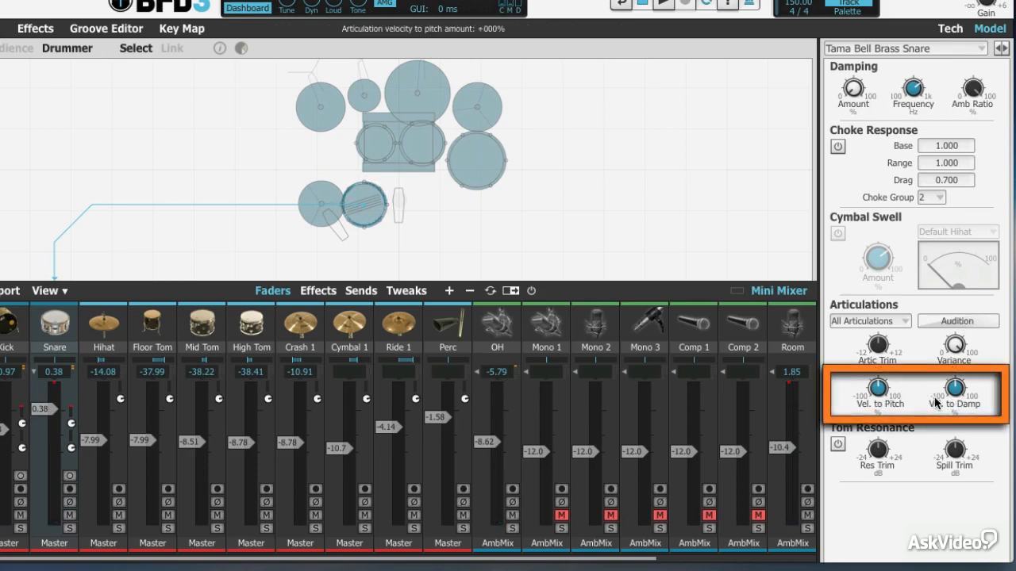
Step: Raise the snare's Vel. to Damp amount and audition the drum at low and high velocities
drag(954, 397, 955, 344)
click(946, 320)
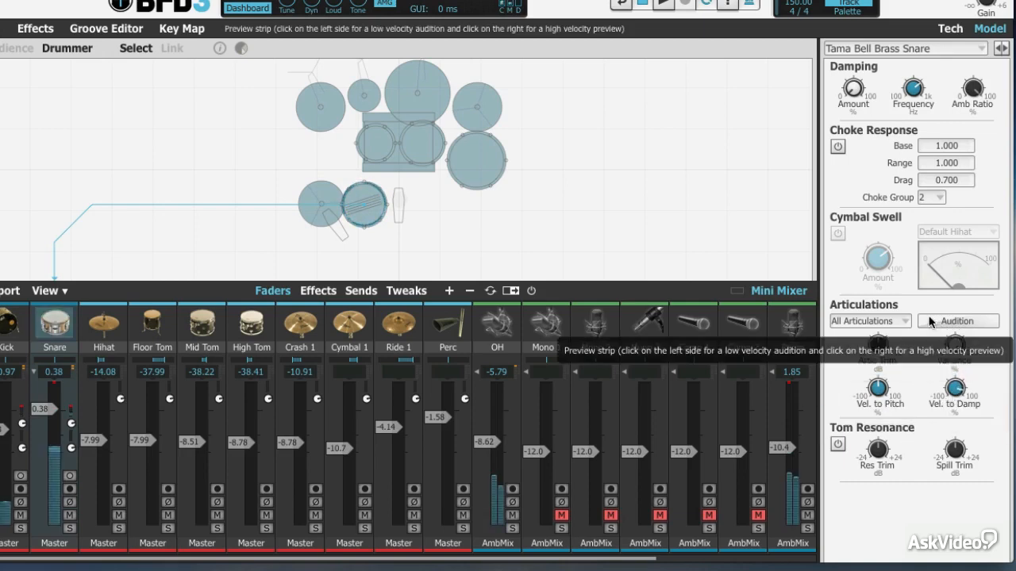
click(972, 321)
click(972, 320)
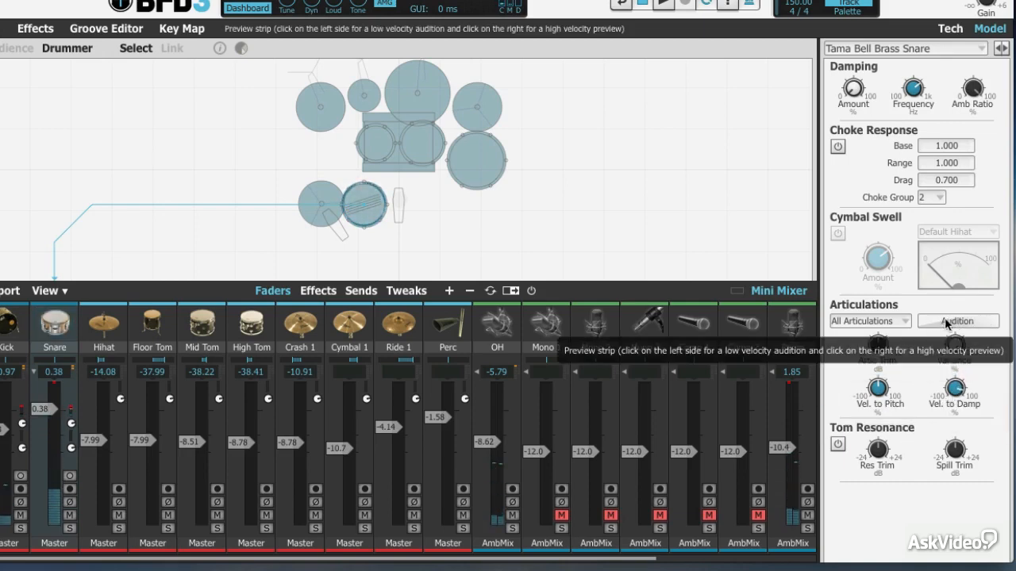
click(933, 319)
click(925, 320)
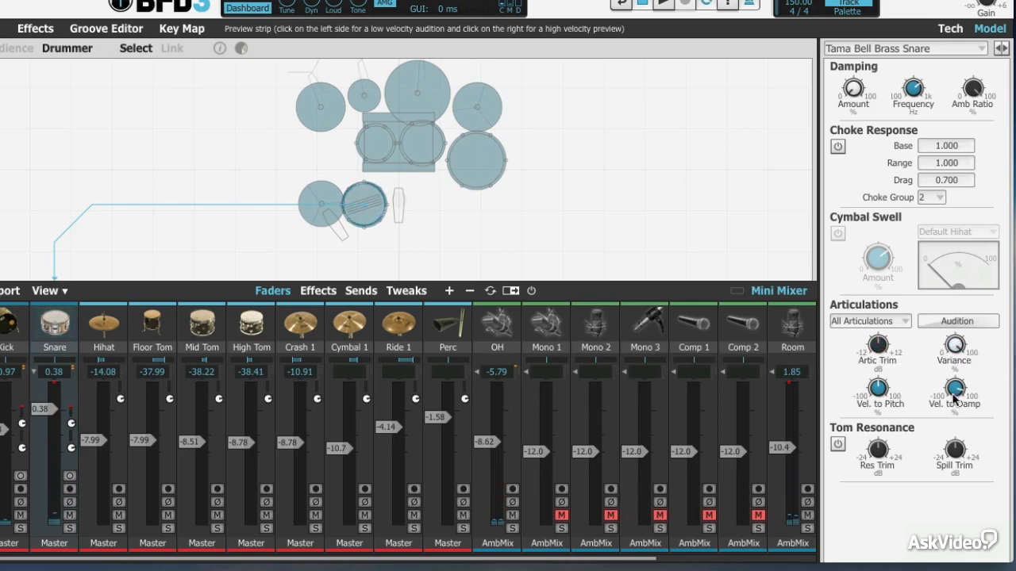
Step: Lower the snare's Vel. to Damp amount below zero and audition soft and hard hits for comparison
drag(956, 390, 958, 522)
click(926, 320)
click(971, 322)
click(970, 322)
click(971, 322)
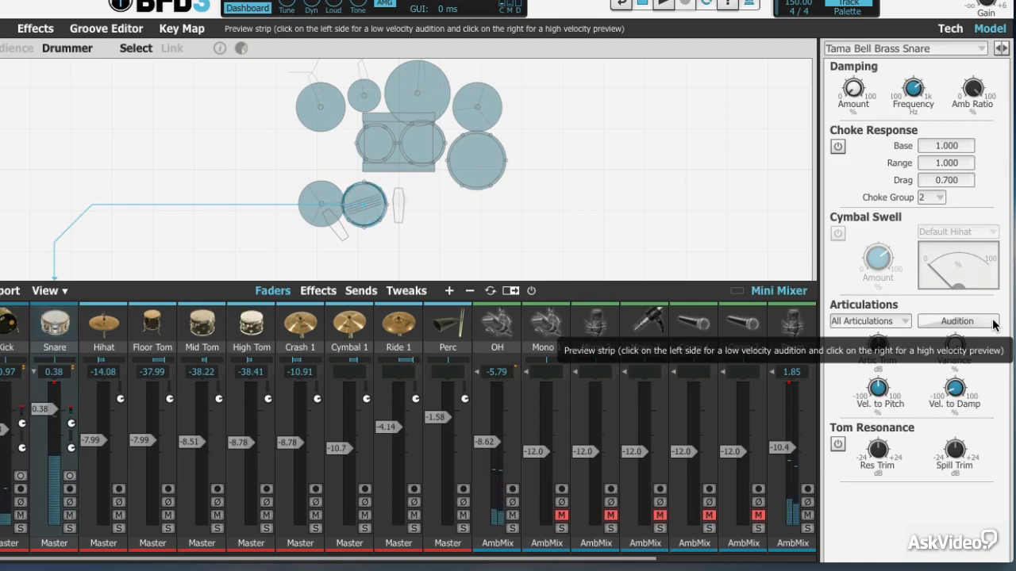
click(931, 321)
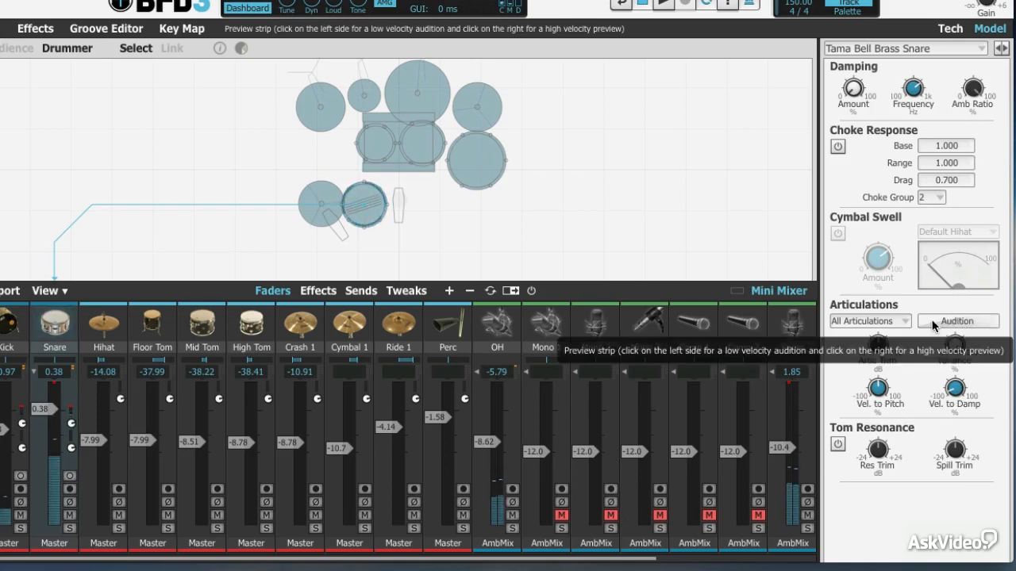
click(947, 321)
click(971, 322)
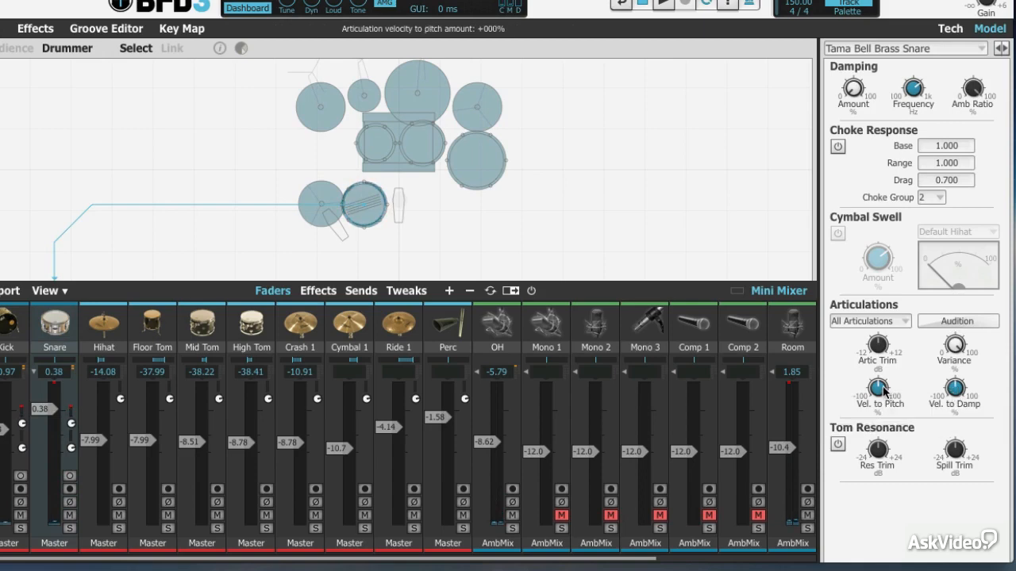
Step: Set the snare's Vel. to Pitch amount to +33% and audition it from low to high velocity
drag(884, 390, 888, 365)
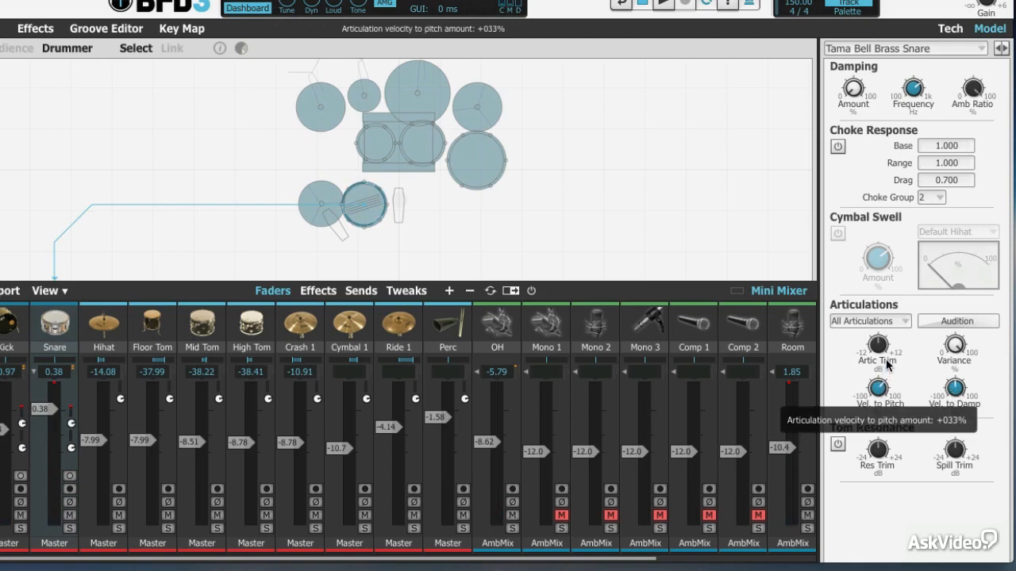
click(932, 321)
click(938, 321)
click(948, 321)
click(955, 321)
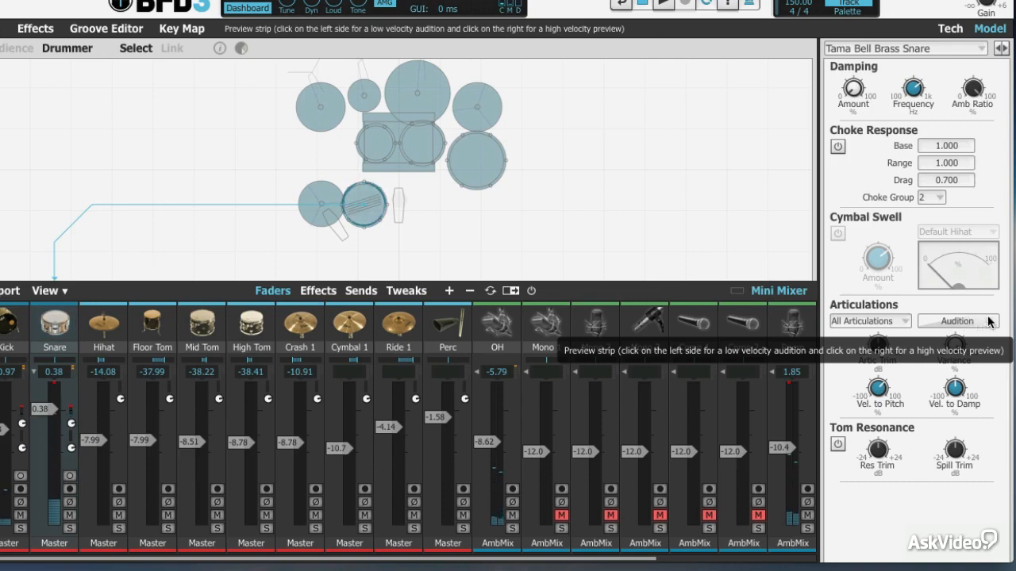
click(970, 320)
Step: Reset the snare's Vel. to Pitch, raise it slightly above zero and audition at increasing velocities
mouse_move(882, 393)
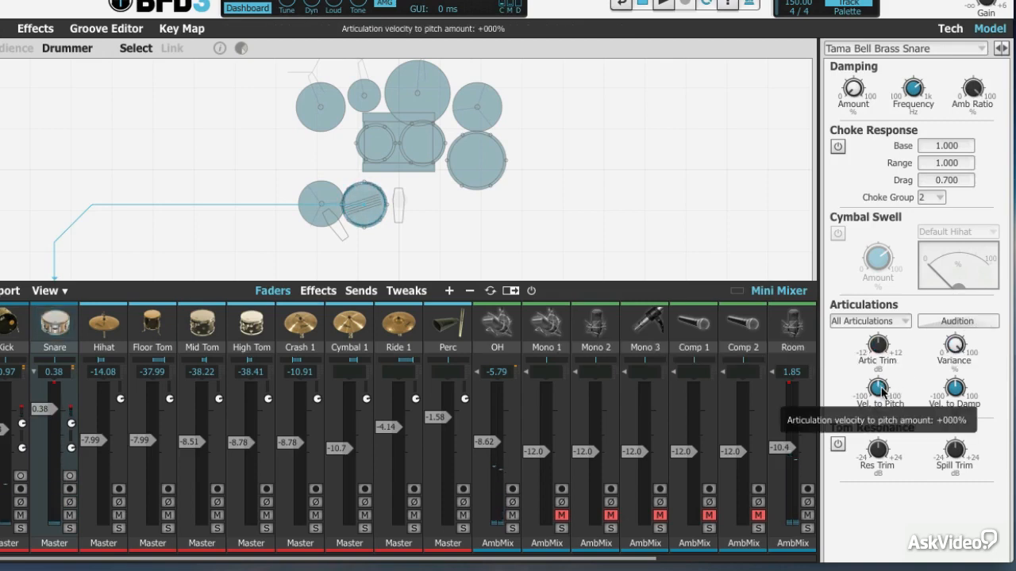
drag(881, 389, 884, 382)
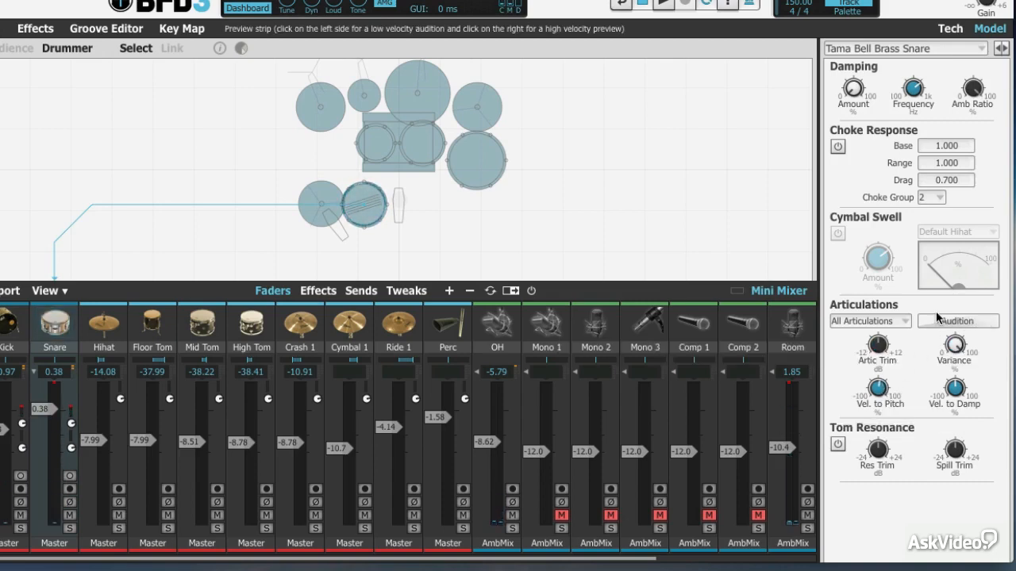
click(938, 316)
click(959, 319)
click(983, 319)
click(991, 320)
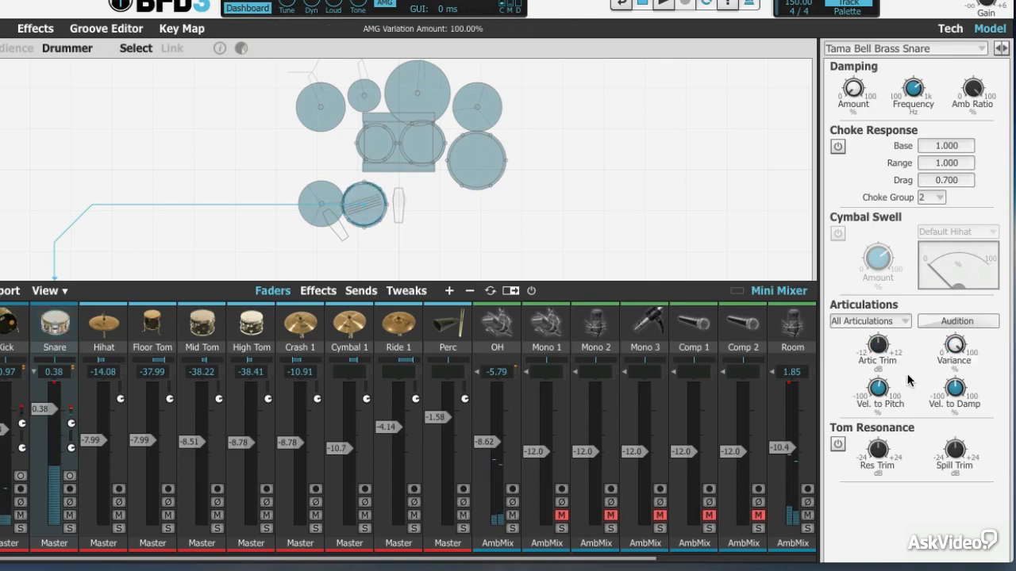
mouse_move(879, 387)
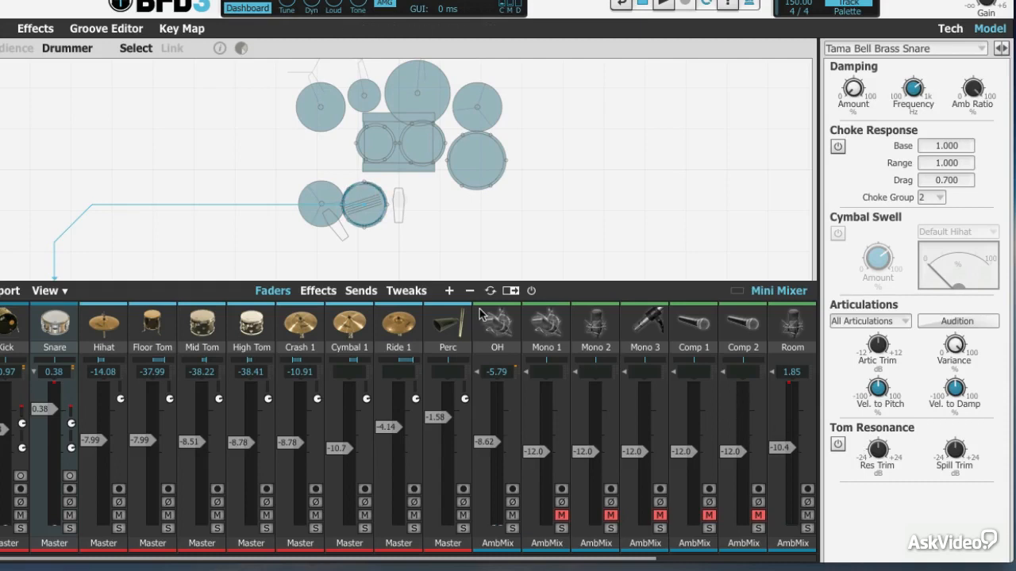
Step: Check which Model sections the Ride 1 and Cymbal 1 channels offer, and reselect the snare
click(399, 324)
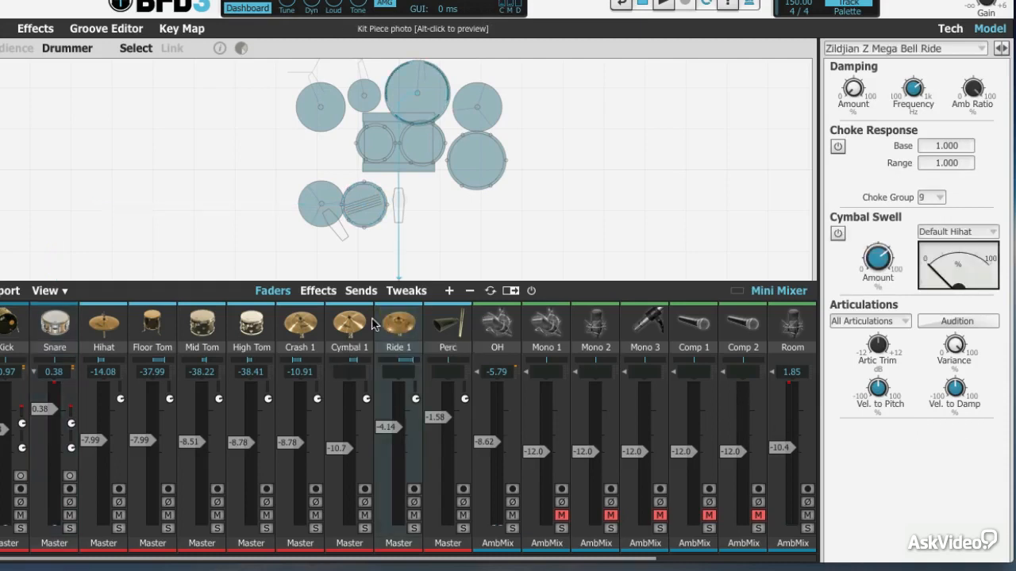
click(351, 324)
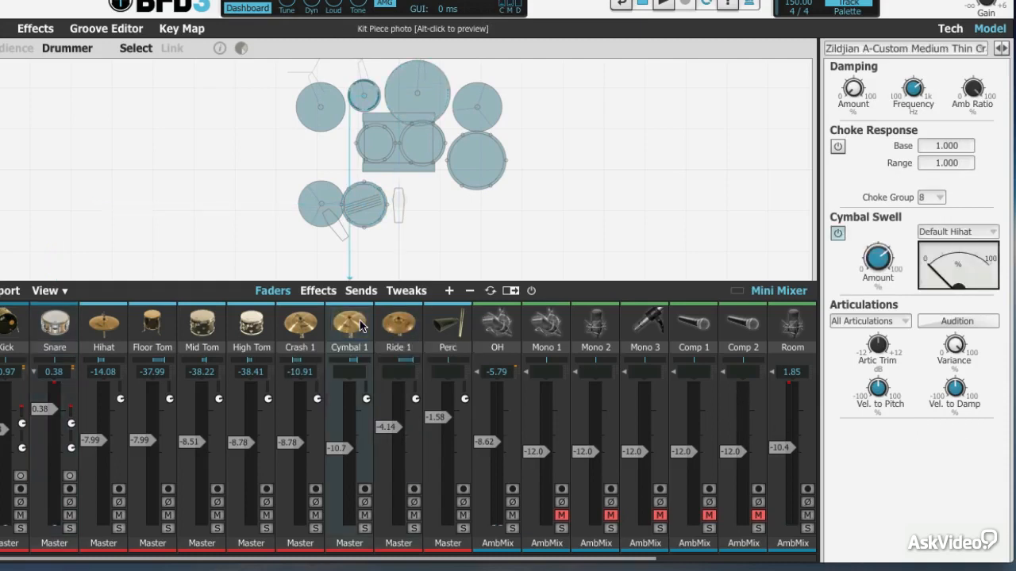
click(54, 325)
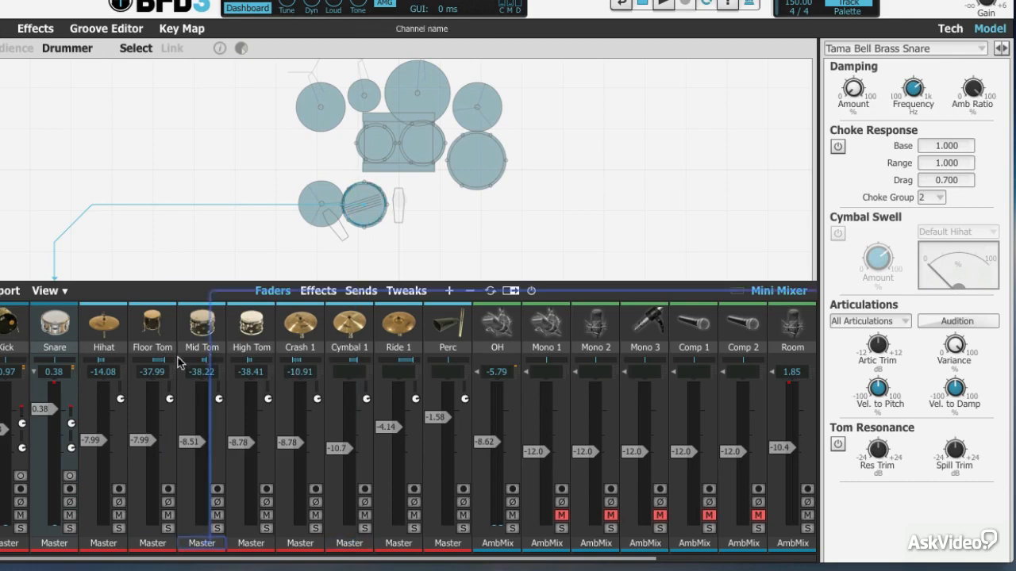
mouse_move(150, 374)
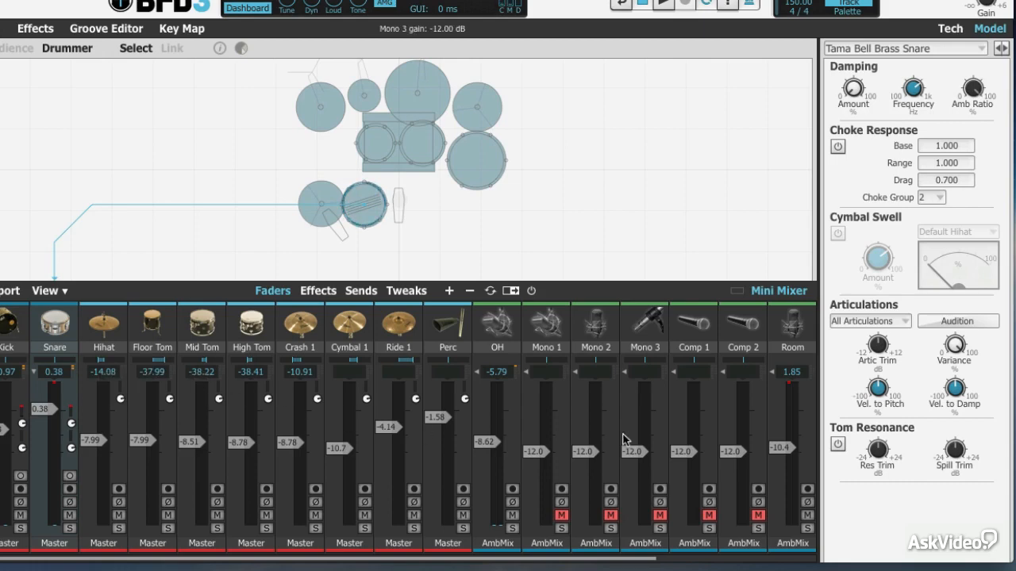
Step: Audition the snare at high velocity with Tom Resonance off, watching the tom channels' meters
click(975, 323)
click(976, 323)
click(975, 323)
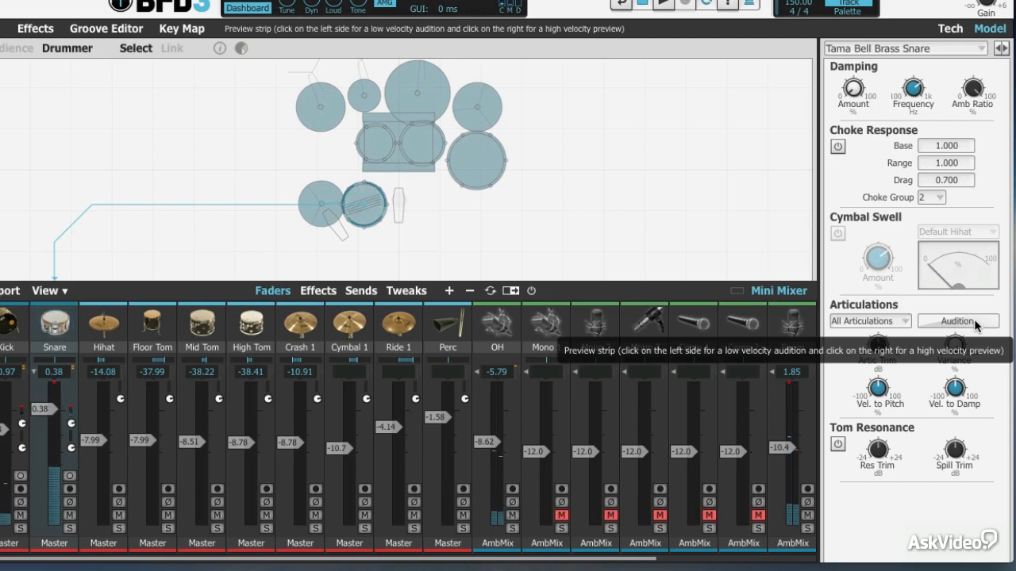
click(976, 323)
click(976, 323)
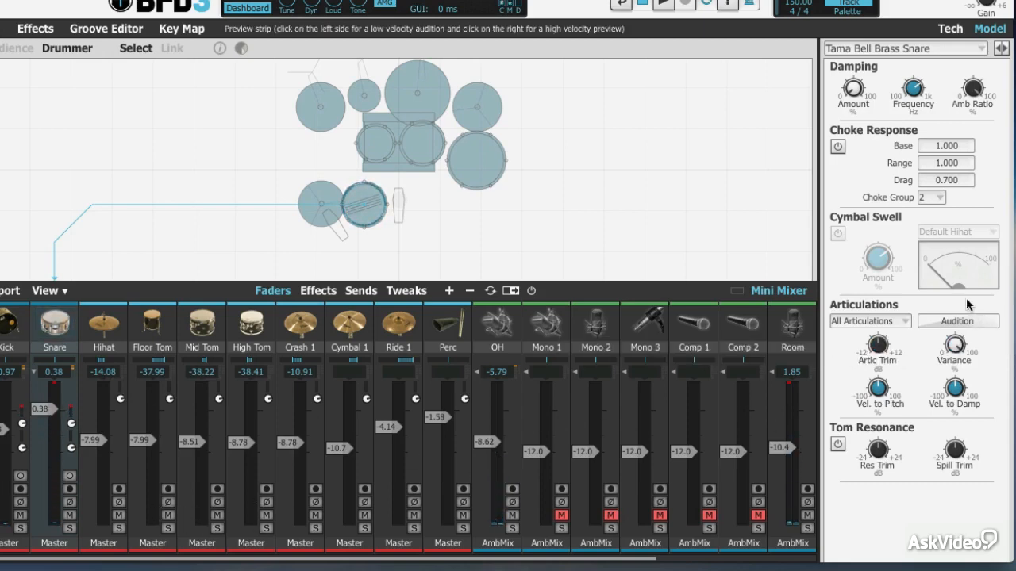
click(966, 323)
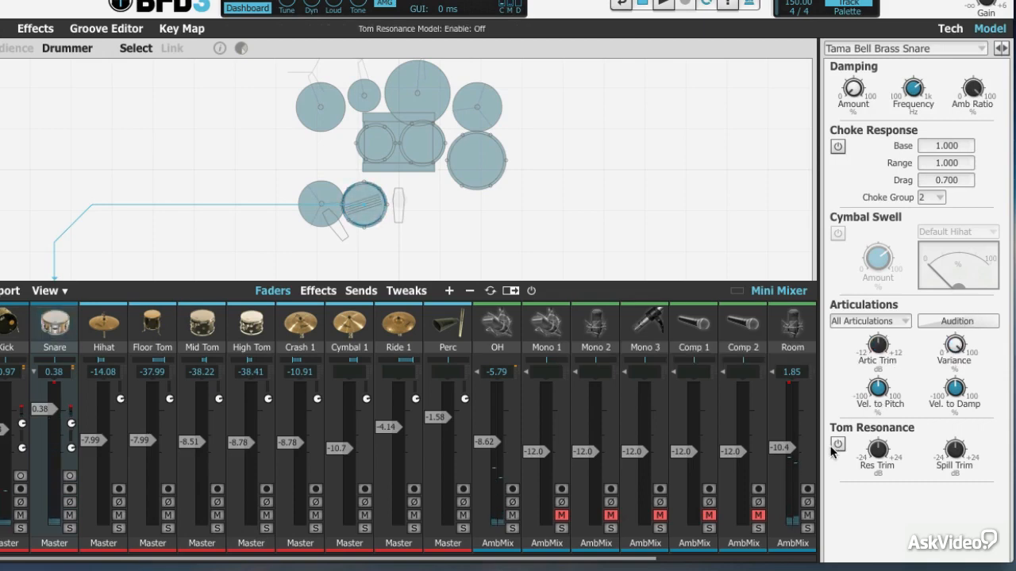
Step: Enable Tom Resonance for the snare and audition high-velocity hits
click(973, 321)
click(973, 321)
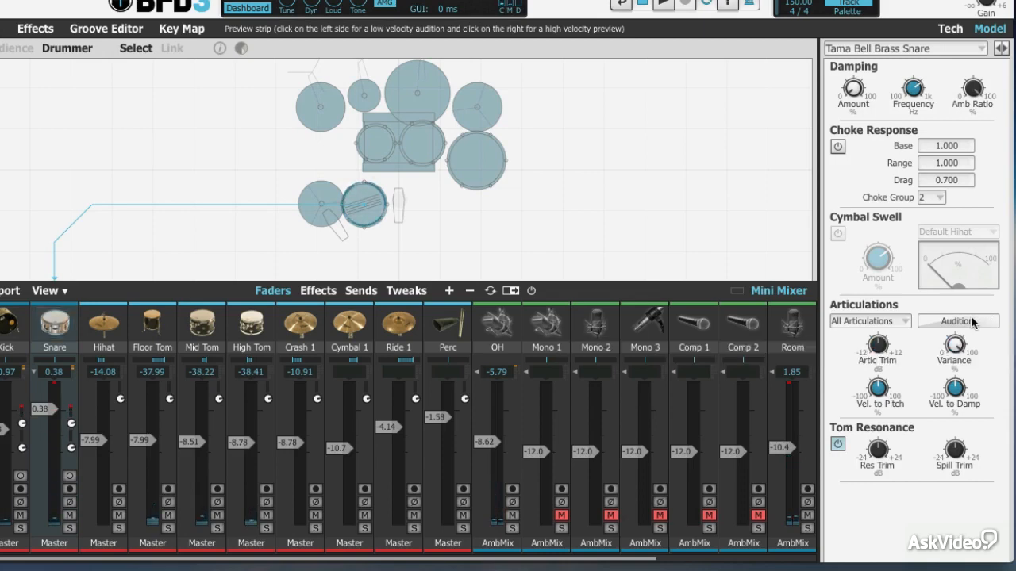
click(973, 321)
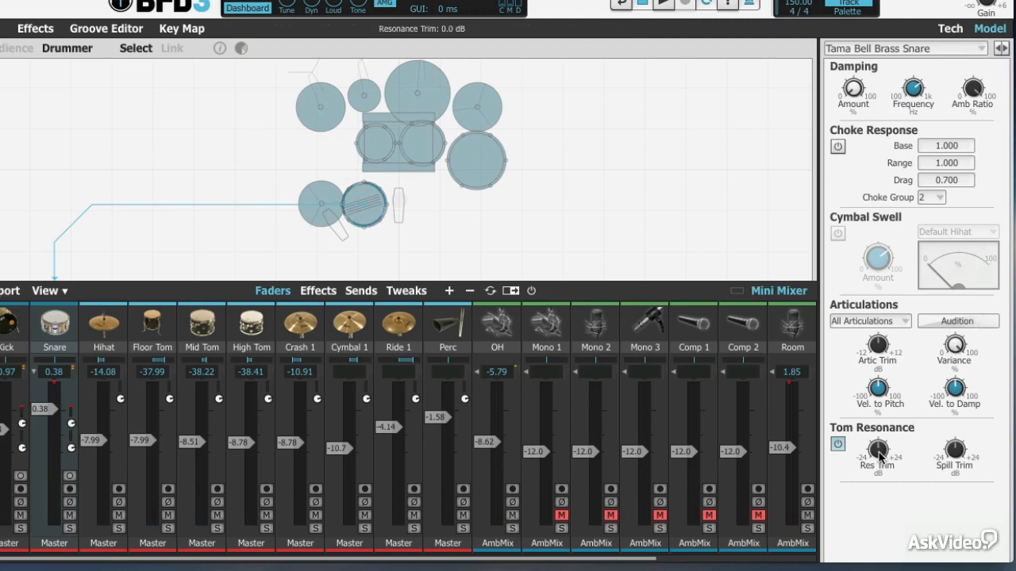
Step: Raise the Tom Resonance's resonance trim to 24.0 dB and audition the snare several times
mouse_move(882, 456)
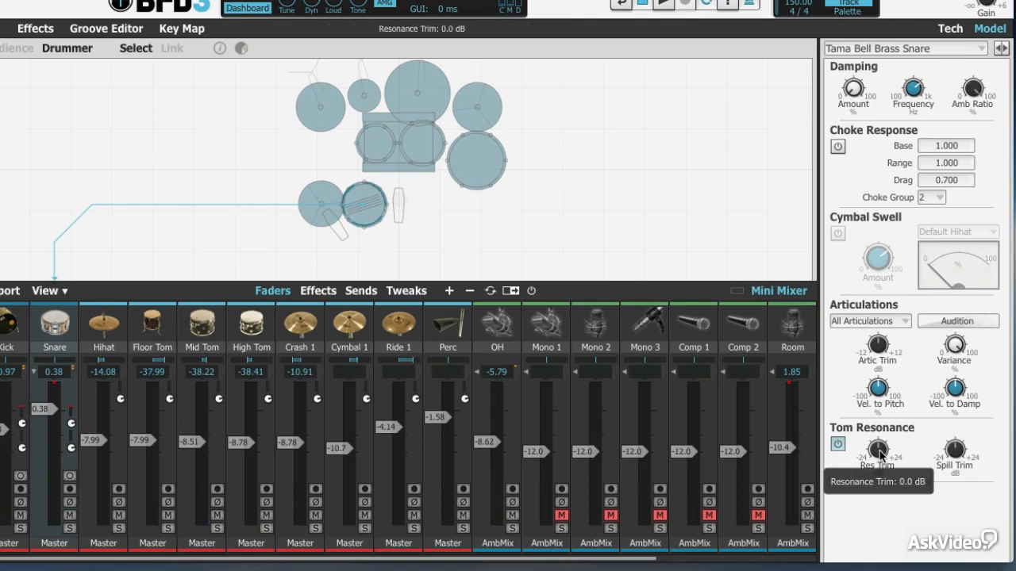
drag(880, 453, 885, 327)
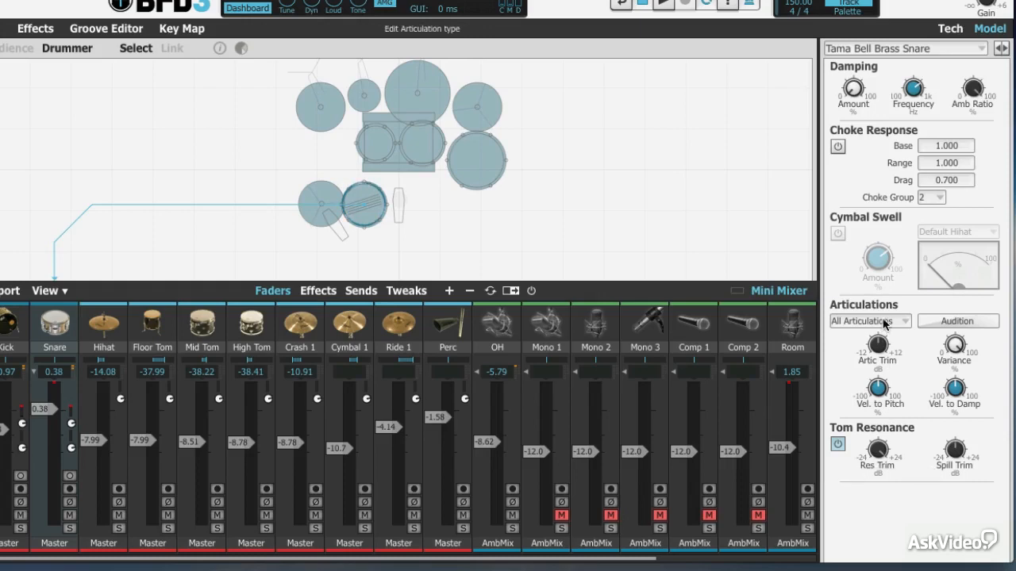
click(976, 321)
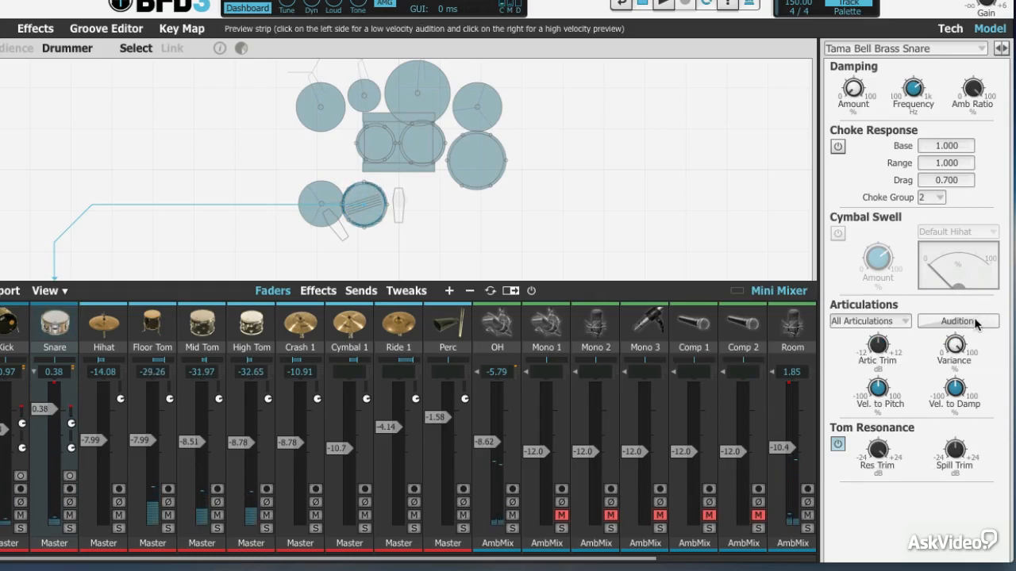
click(976, 321)
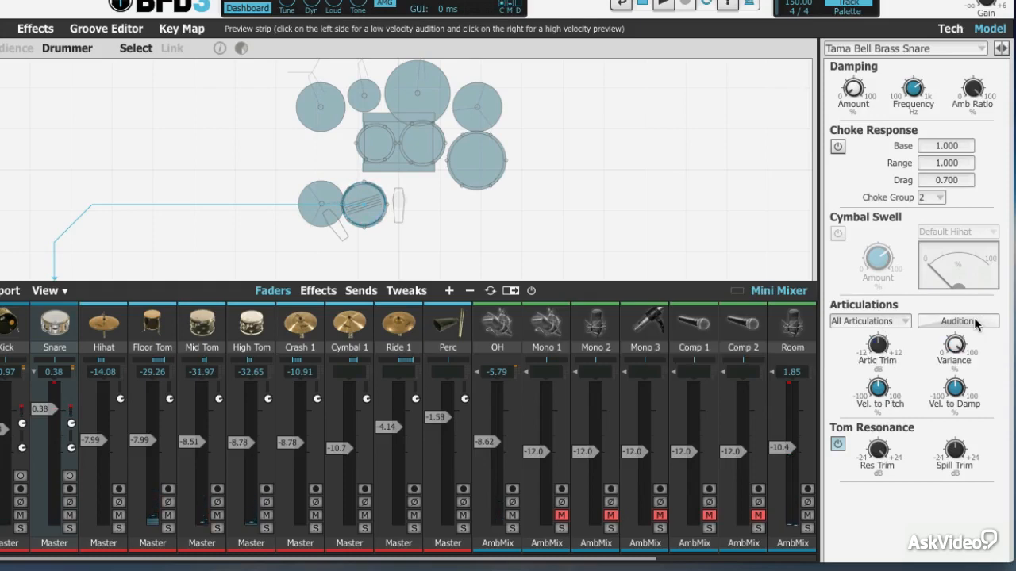
click(975, 321)
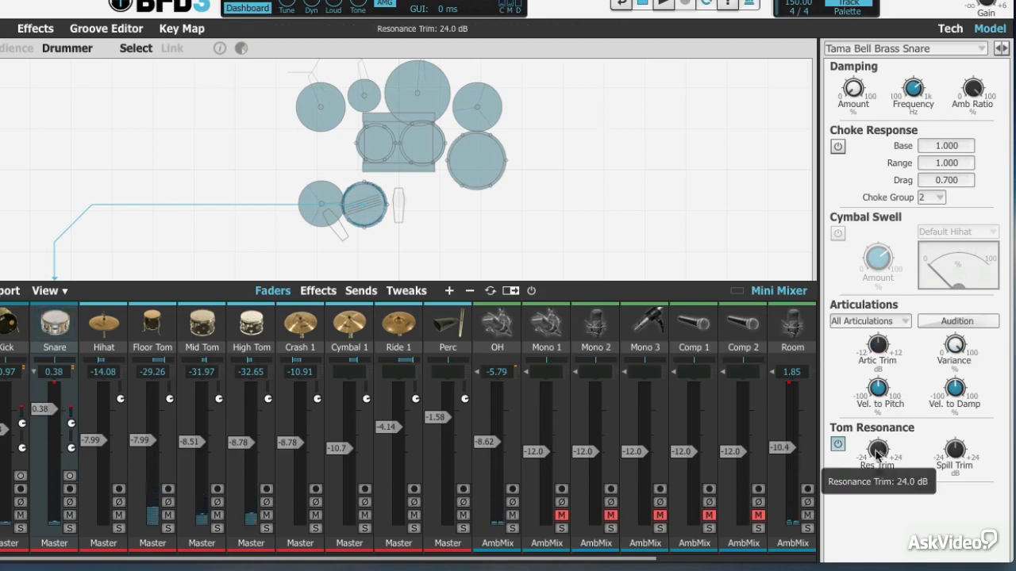
Step: Lower the resonance trim to 7.2 dB and audition the snare
drag(878, 452, 874, 507)
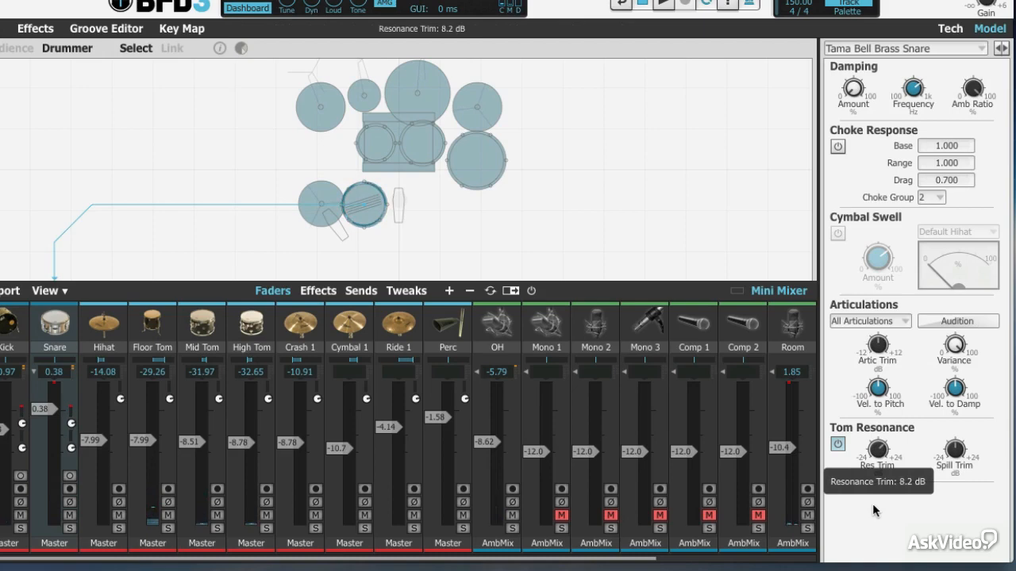
mouse_move(872, 503)
mouse_down()
mouse_move(871, 493)
mouse_move(871, 506)
mouse_up()
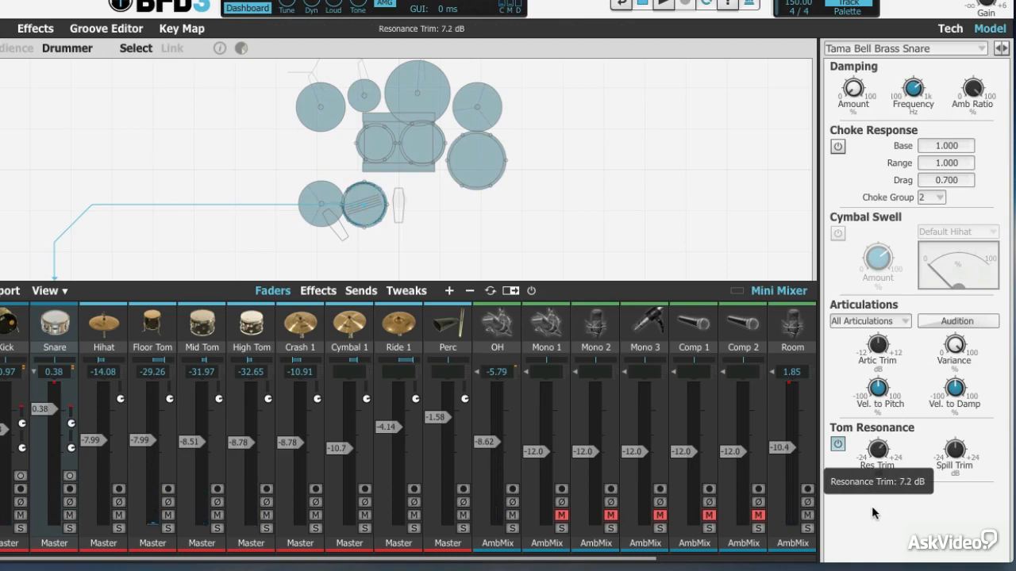
click(971, 321)
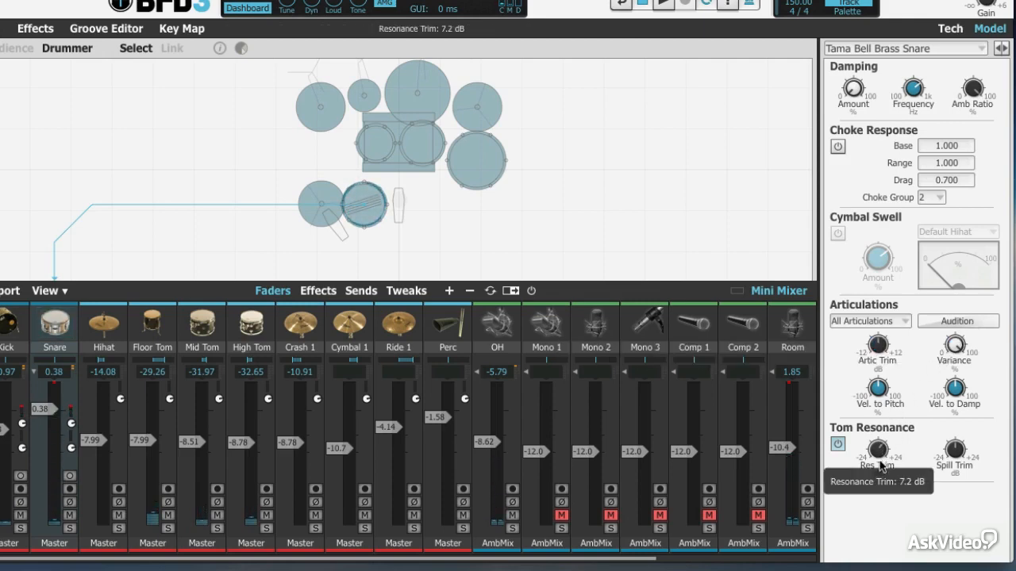
Step: Reduce the snare's resonance trim further and turn Tom Resonance off
drag(879, 464, 879, 482)
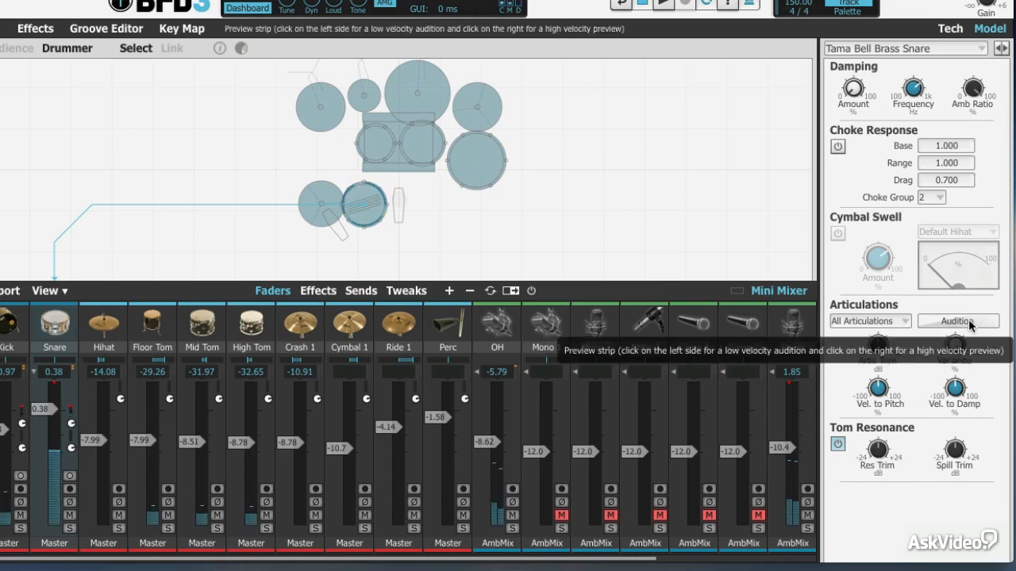
click(838, 444)
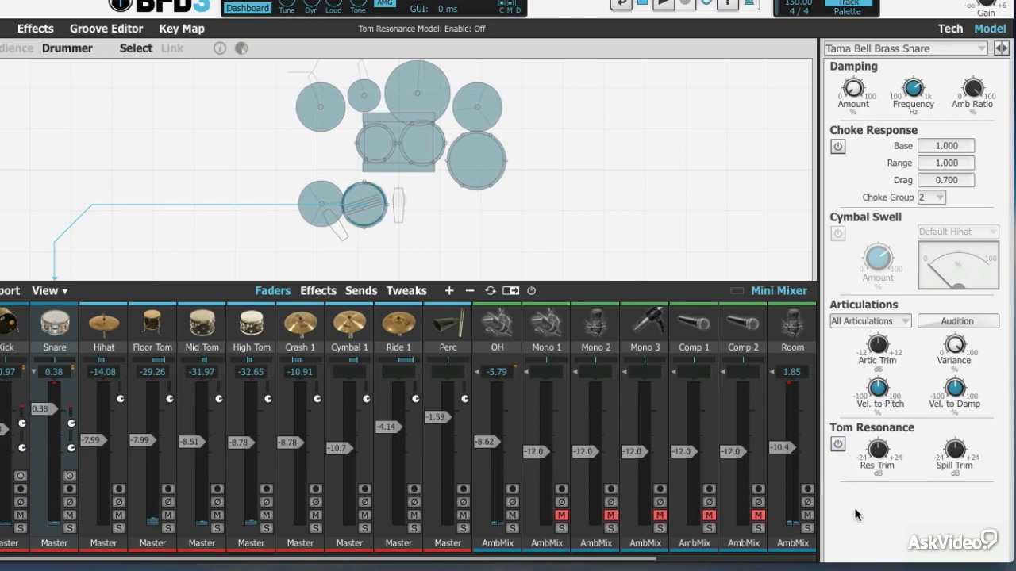